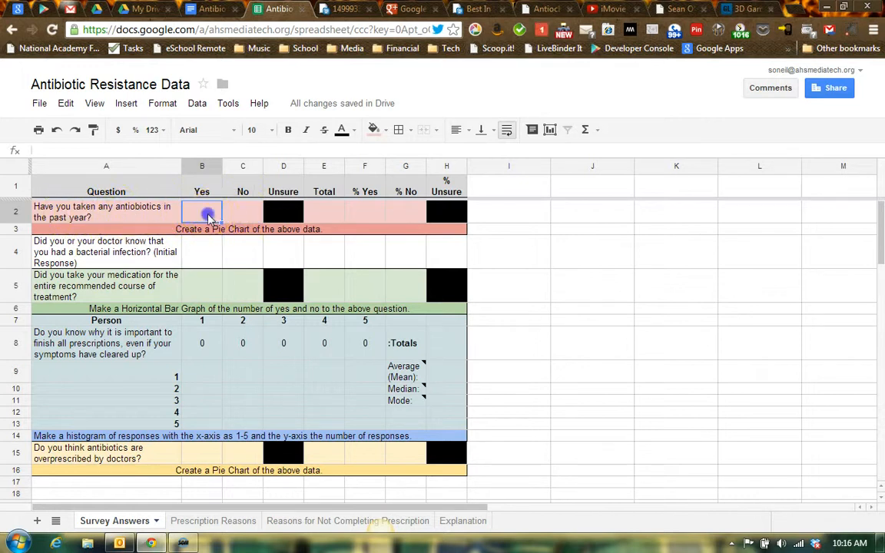
- Enter 3 Yes and 2 No responses for the question about taking antibiotics in the past year
left_click(243, 217)
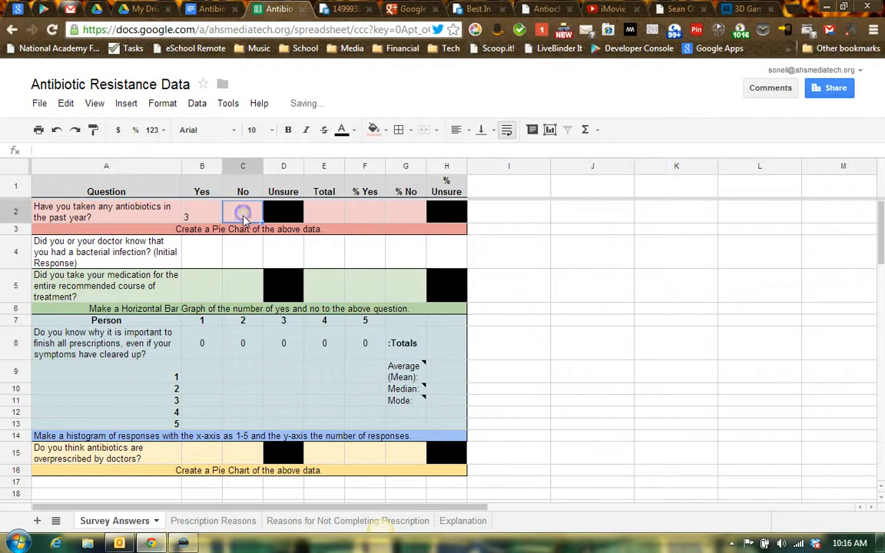
type("2")
left_click(212, 210)
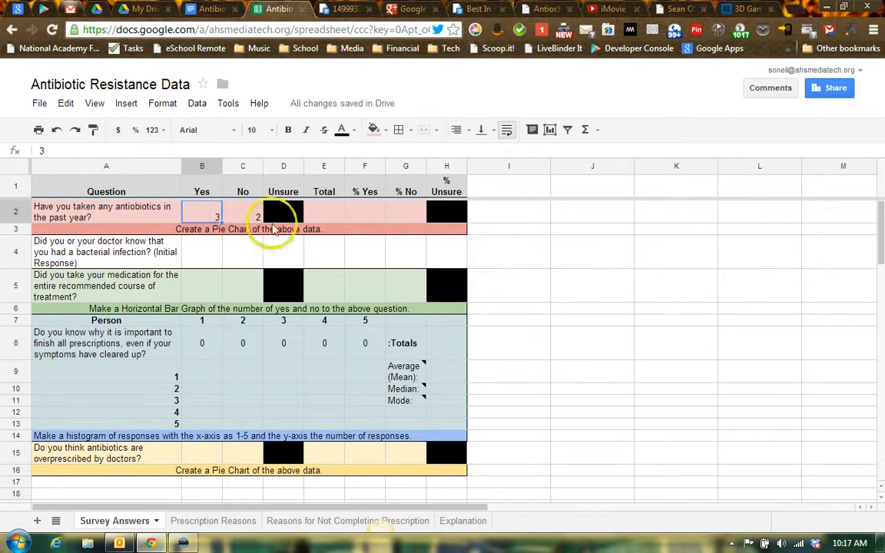
- Enter a fixed total of 5 for the first question in E2, and clear it again
left_click(324, 213)
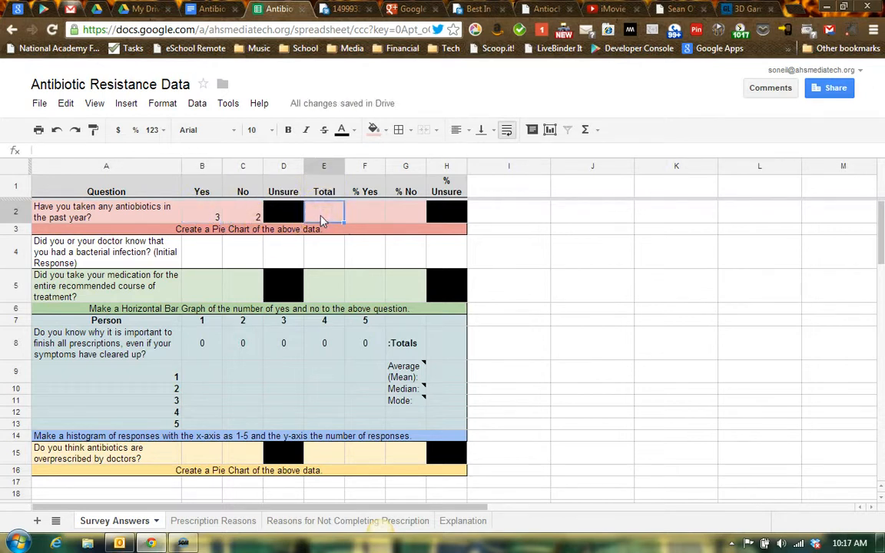
type("5")
key("Tab")
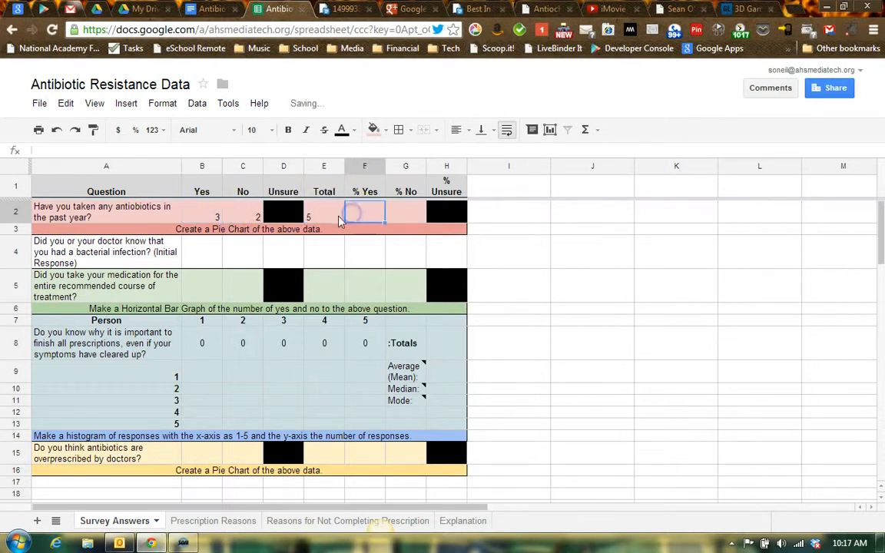
left_click(328, 218)
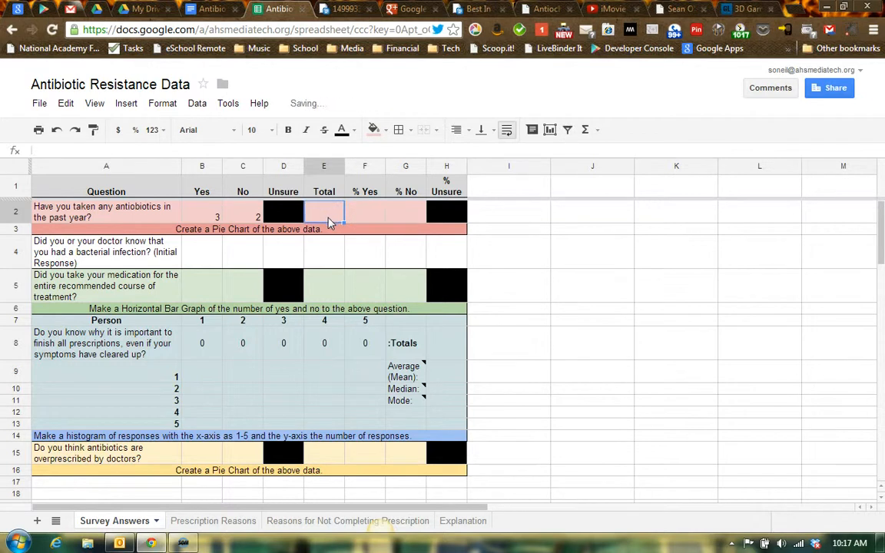
- Calculate the first question's total in E2 with the SUM function over B2:C2
left_click(588, 130)
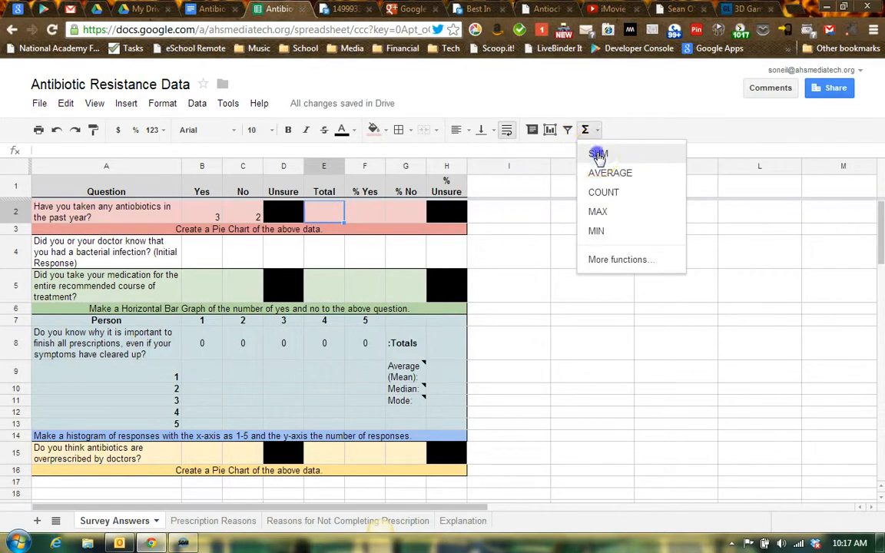
left_click(598, 154)
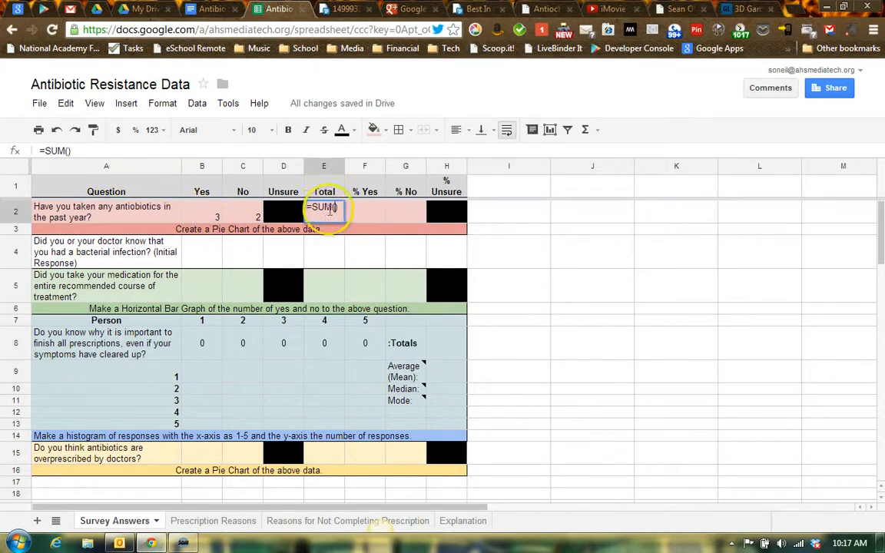
left_click_drag(205, 214, 237, 221)
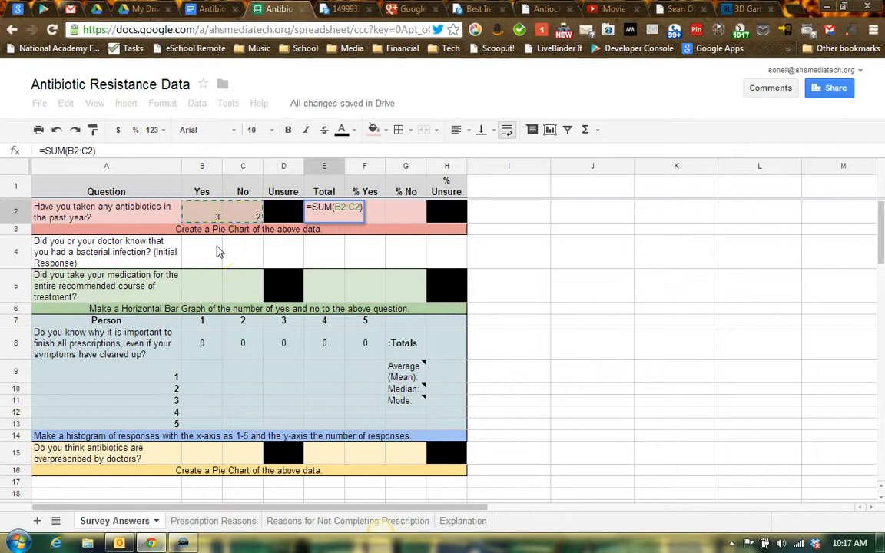
key("Return")
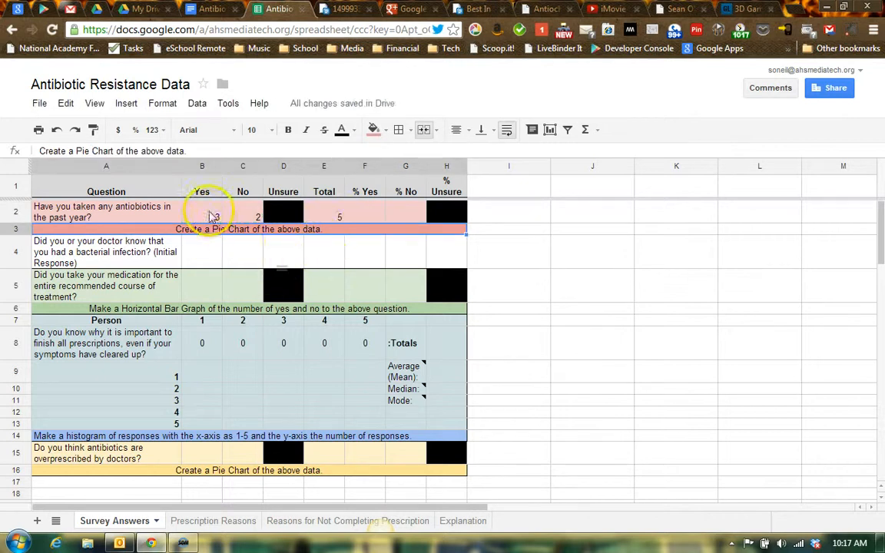
- Test the total formula by changing the Yes count in B2 to 7, and set it back to 3
left_click(213, 218)
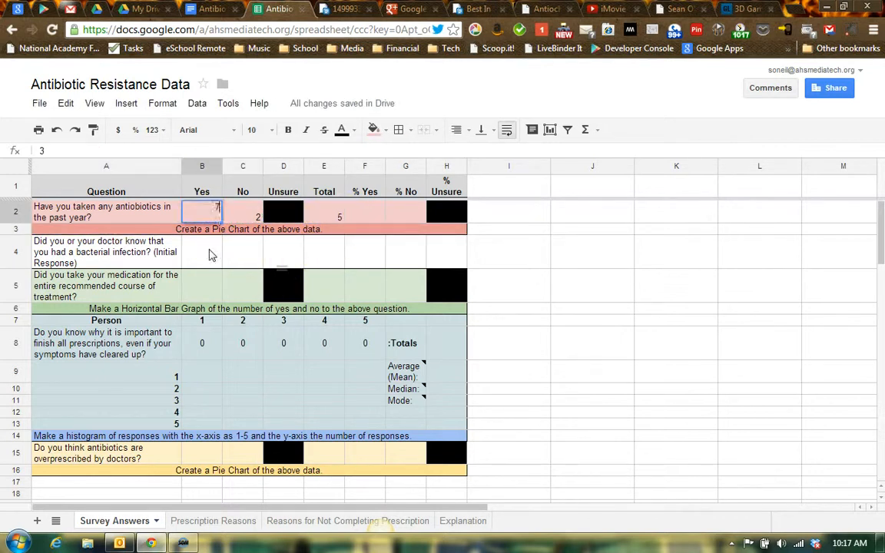
key("Return")
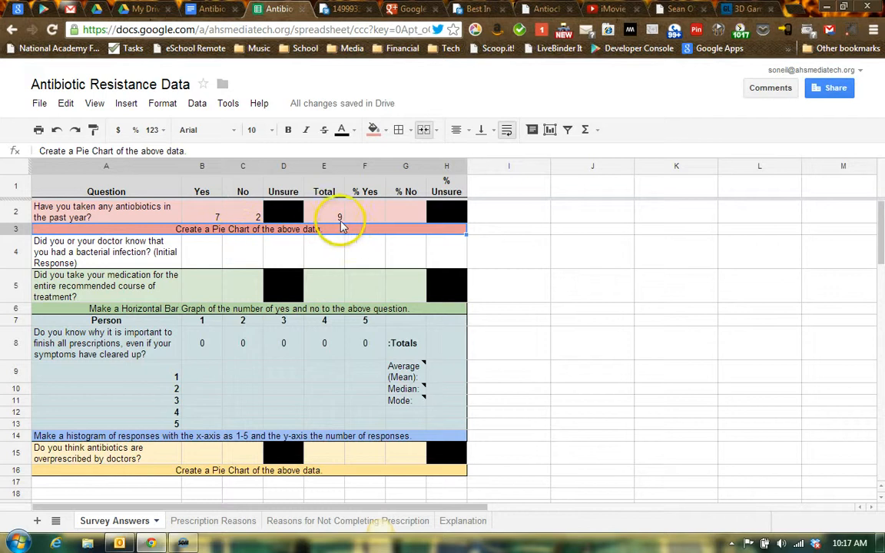
left_click(212, 215)
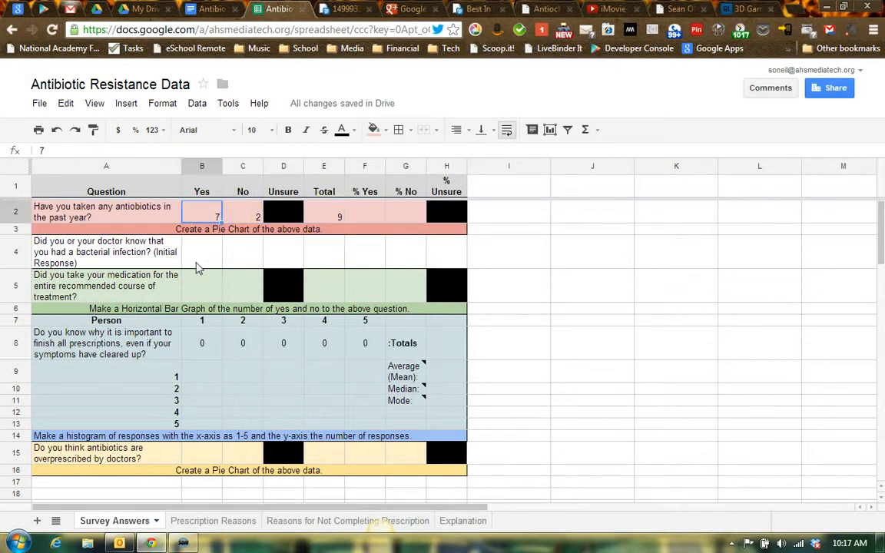
type("3")
left_click(243, 216)
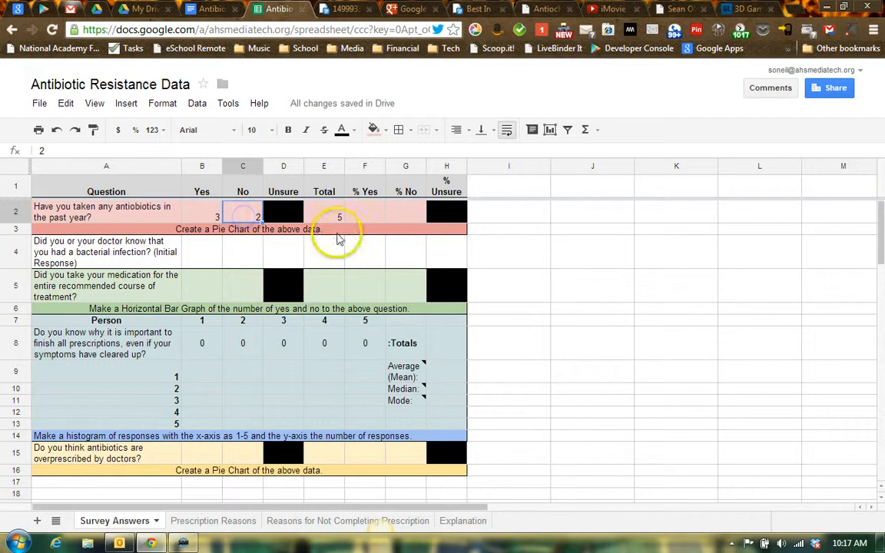
- Work out the first question's Yes share in F2 with a SUM formula, and replace it with the percentage 60
left_click(366, 215)
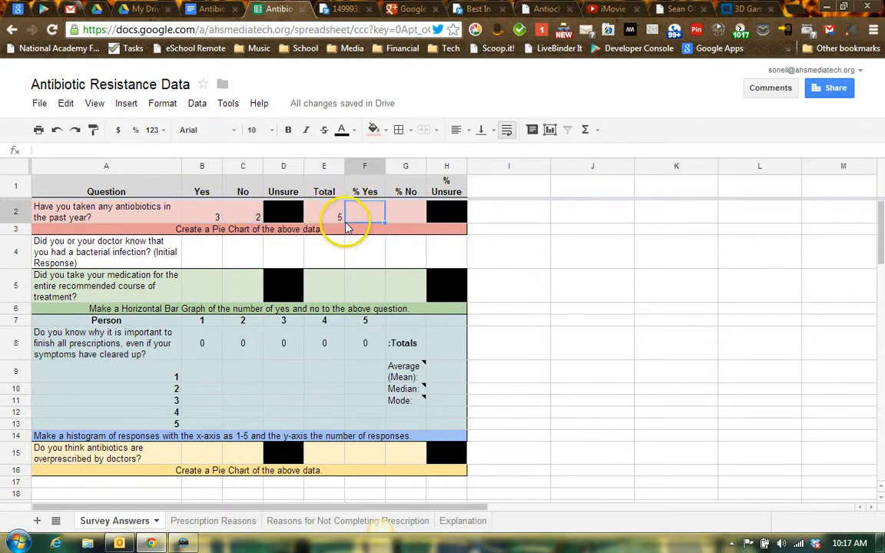
left_click(585, 130)
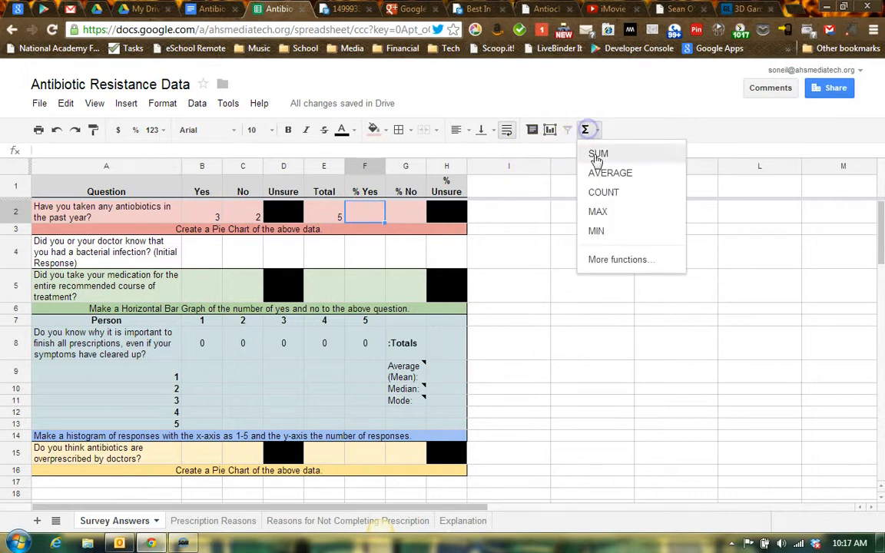
left_click(596, 154)
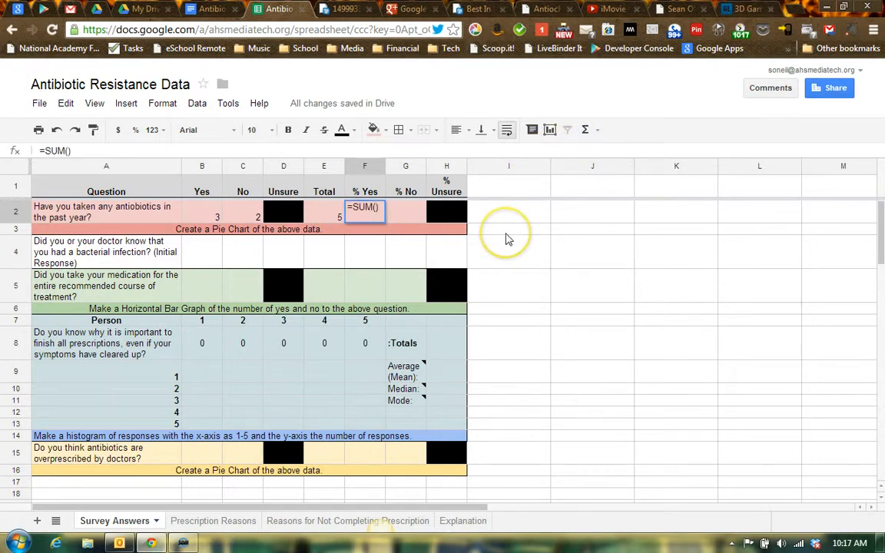
key("Return")
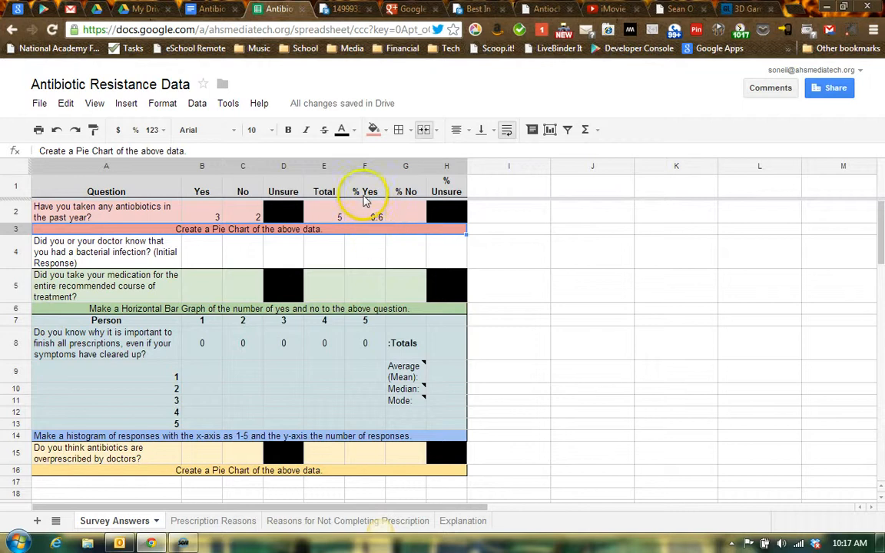
left_click(373, 217)
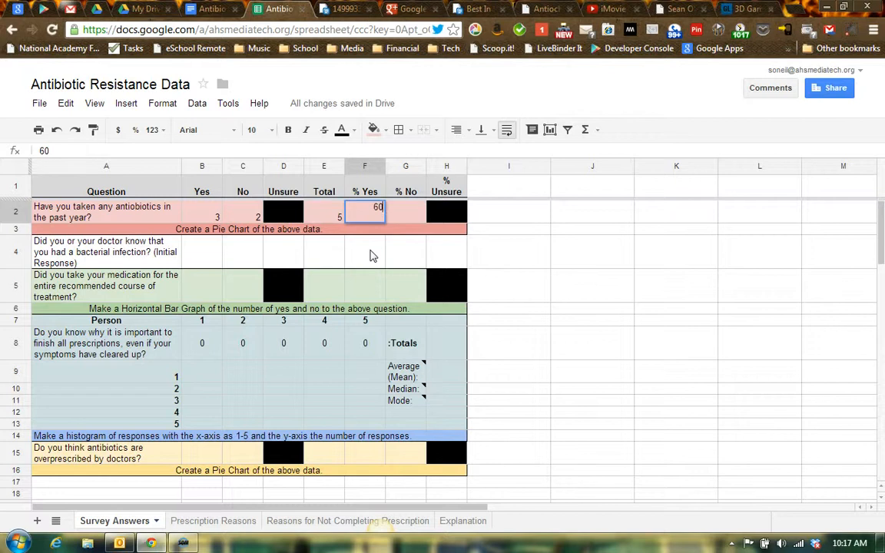
- Work out the No share in G2 with =SUM(2/5), and replace it with the percentage 40
left_click(399, 208)
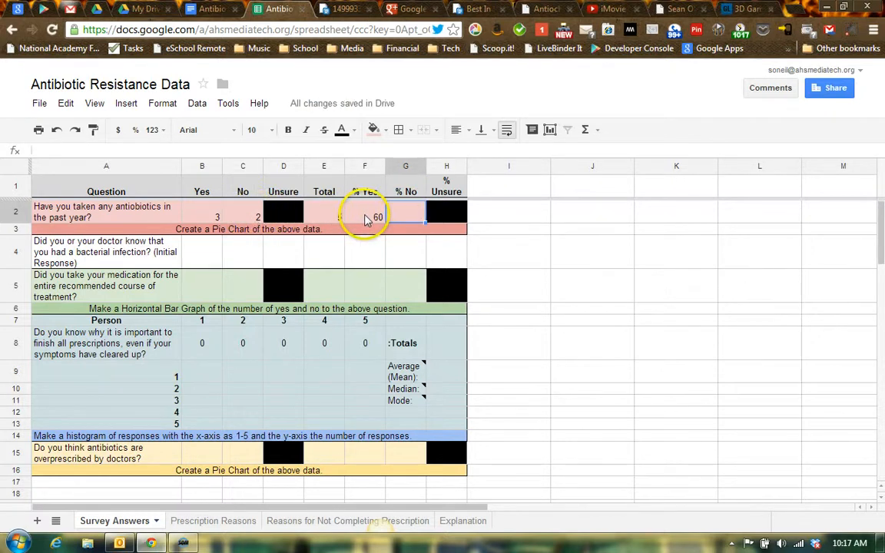
left_click(589, 130)
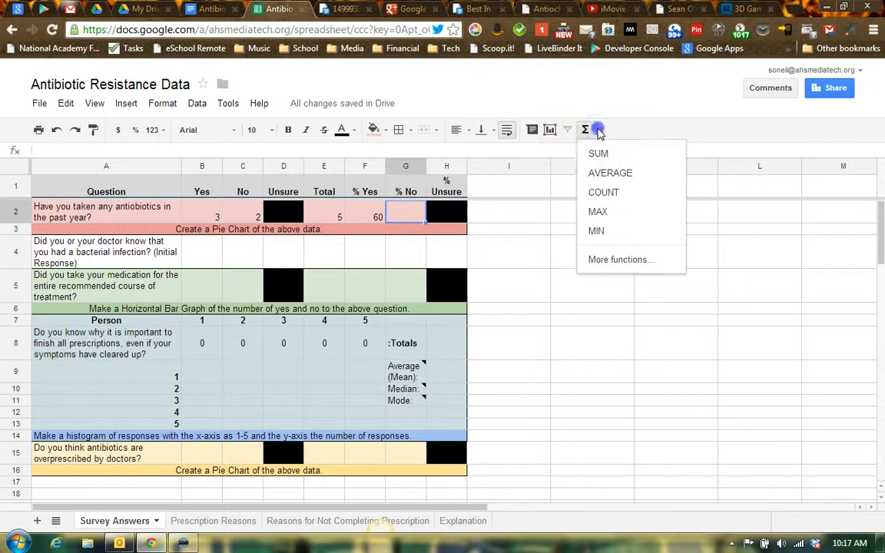
left_click(598, 155)
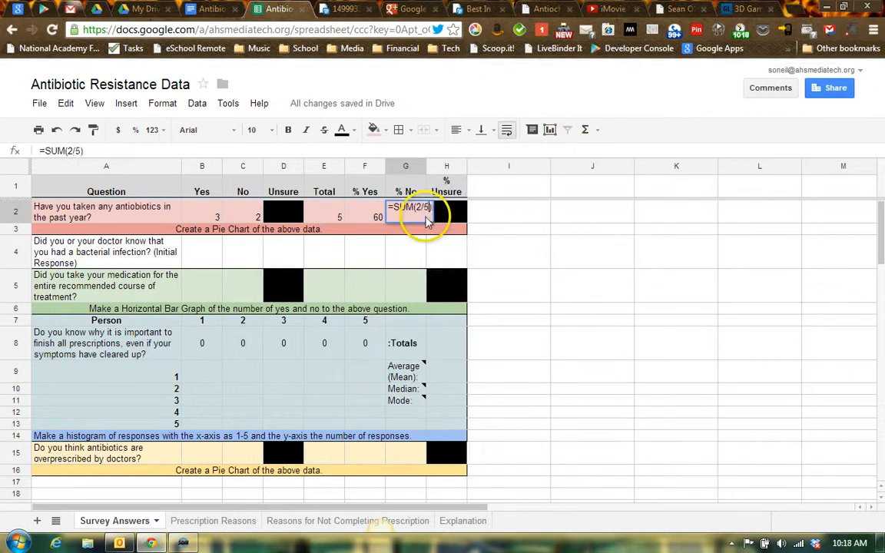
type("2/5")
key("Return")
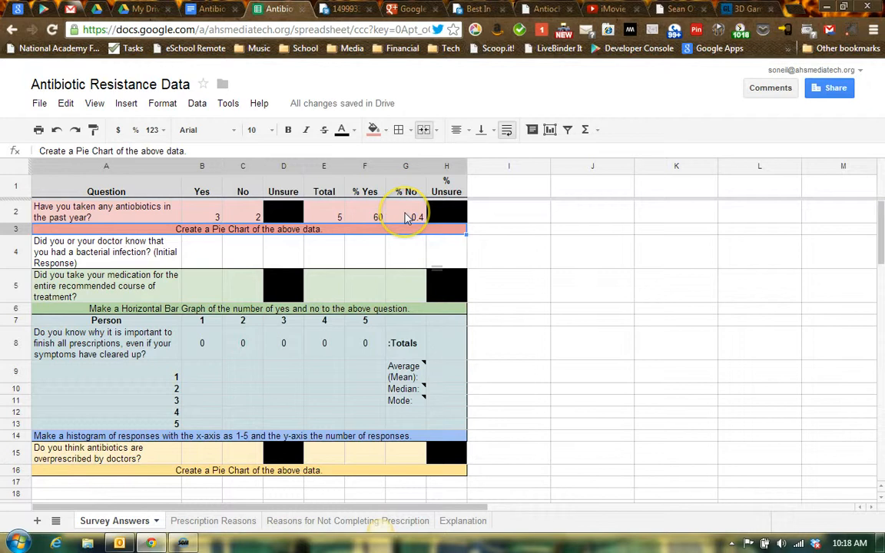
left_click(407, 217)
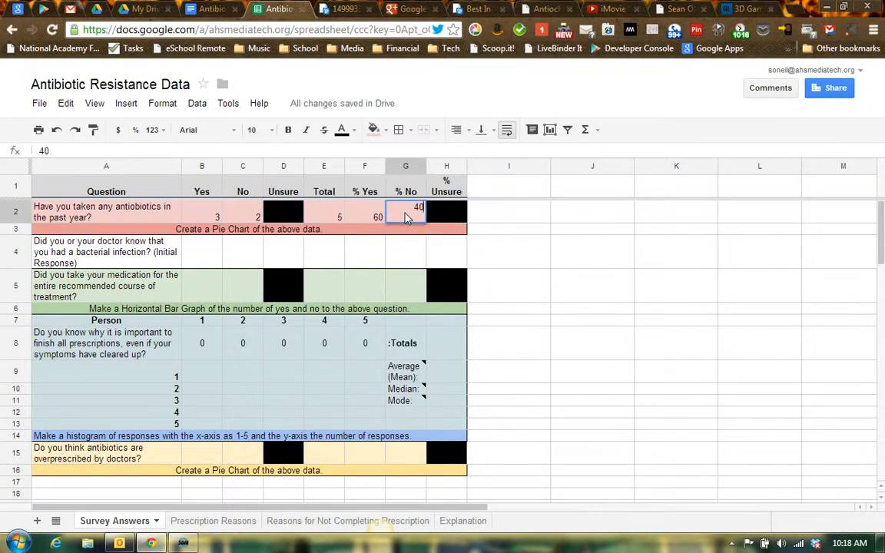
key("Return")
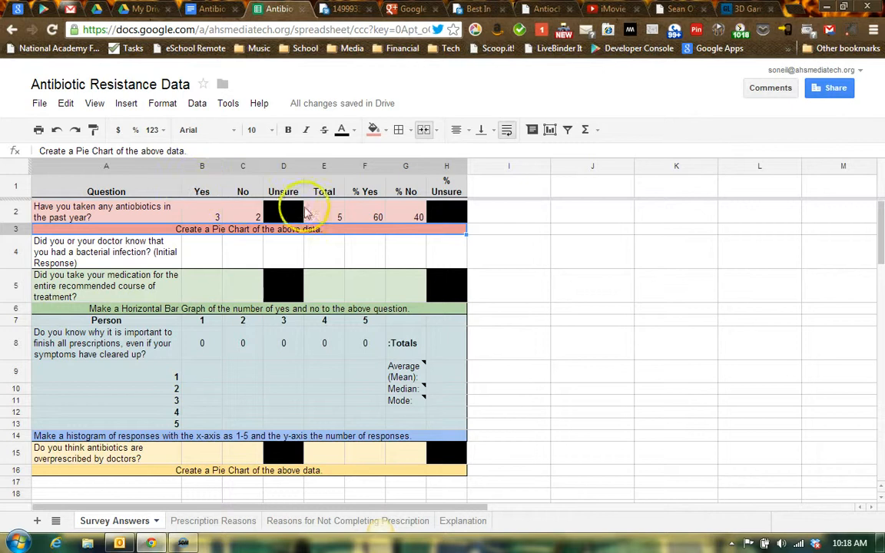
- Start a chart from the % Yes and % No headings and values in F1:G2, using the 3D pie type
left_click_drag(360, 188, 395, 188)
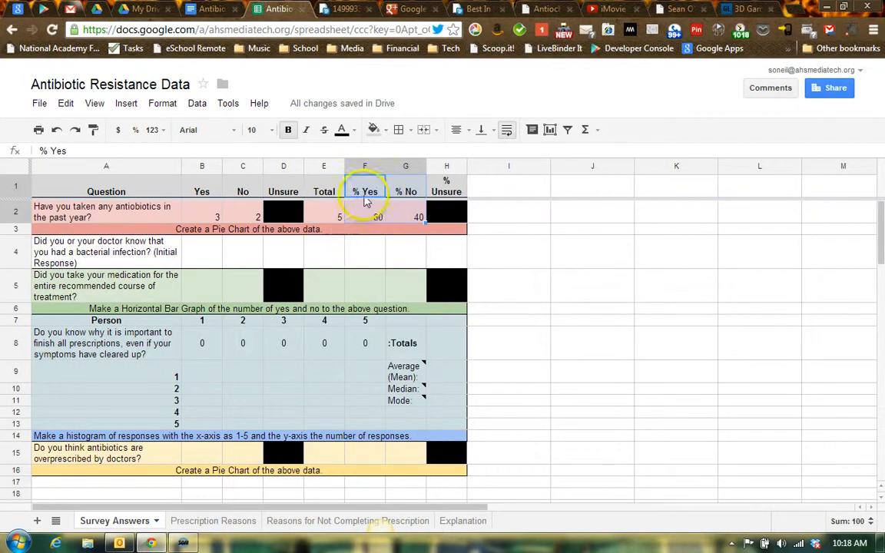
left_click(128, 106)
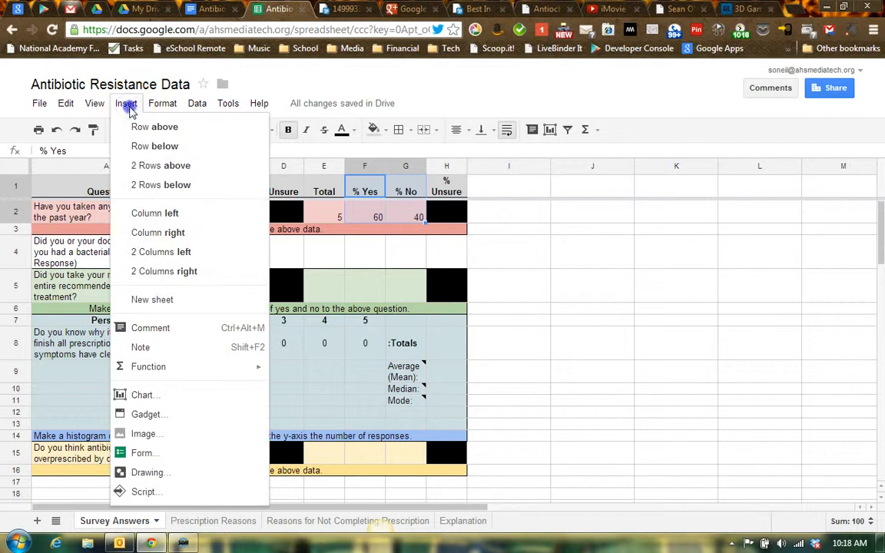
left_click(154, 394)
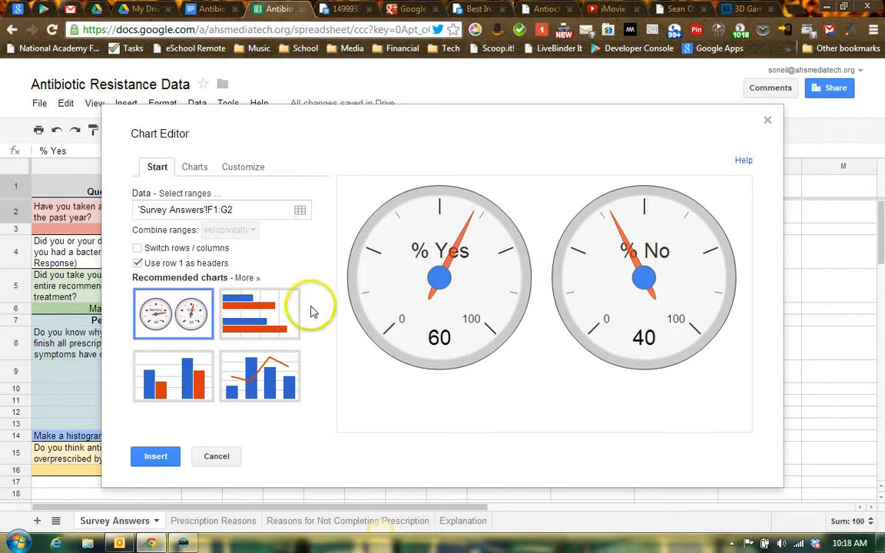
left_click(195, 169)
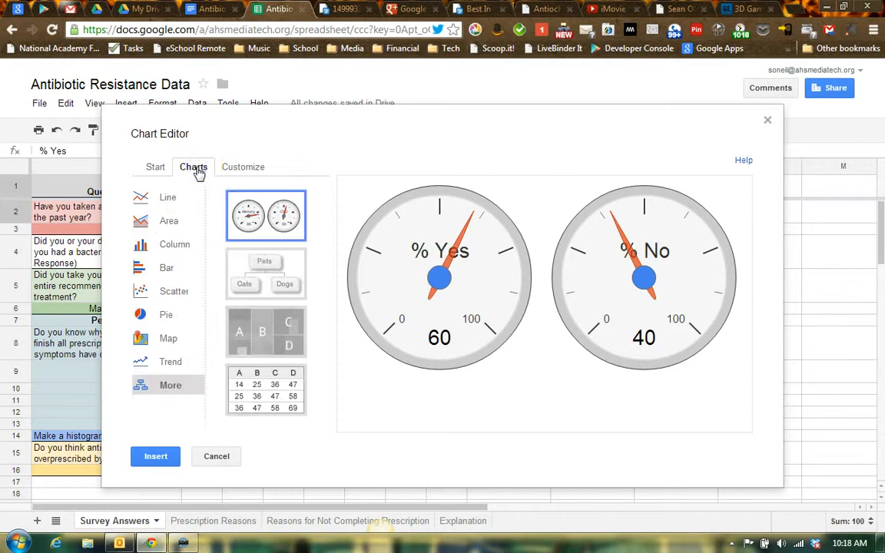
left_click(165, 316)
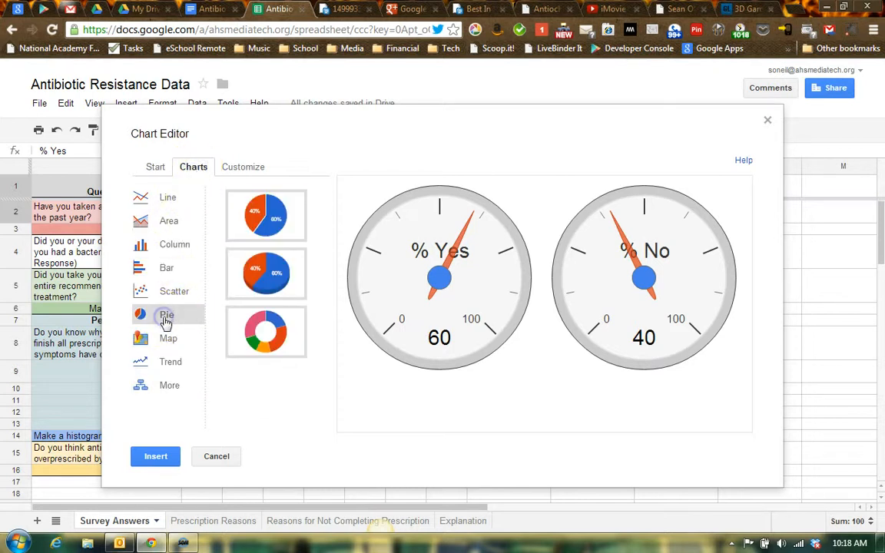
left_click(269, 274)
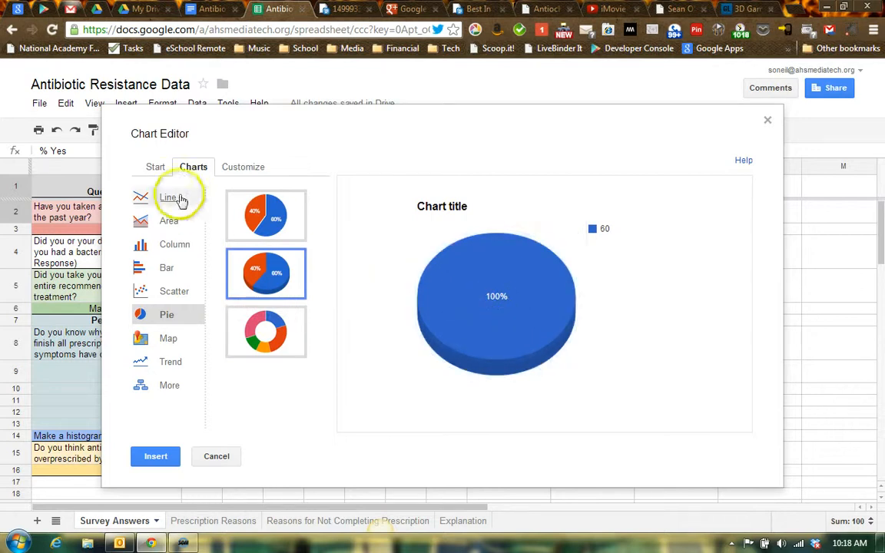
- Switch the pie chart's rows and columns and turn off using column F as headers
left_click(155, 171)
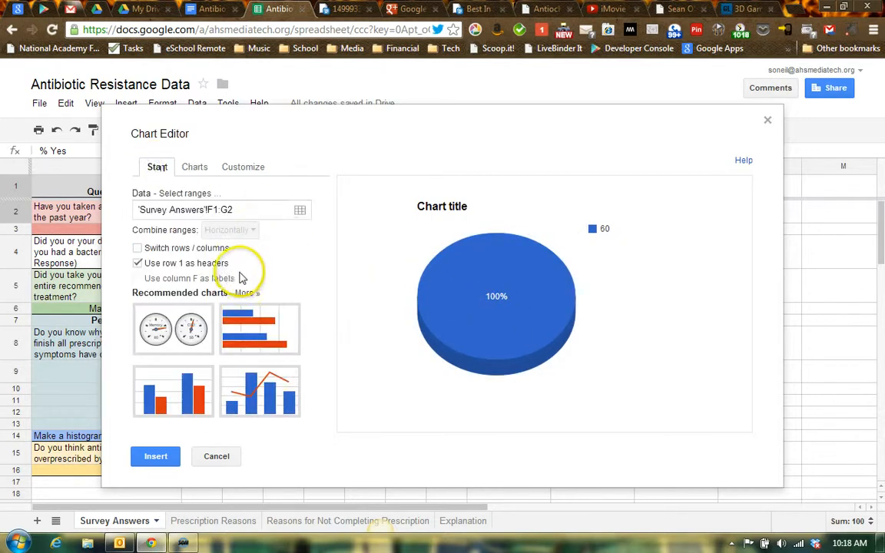
left_click(136, 248)
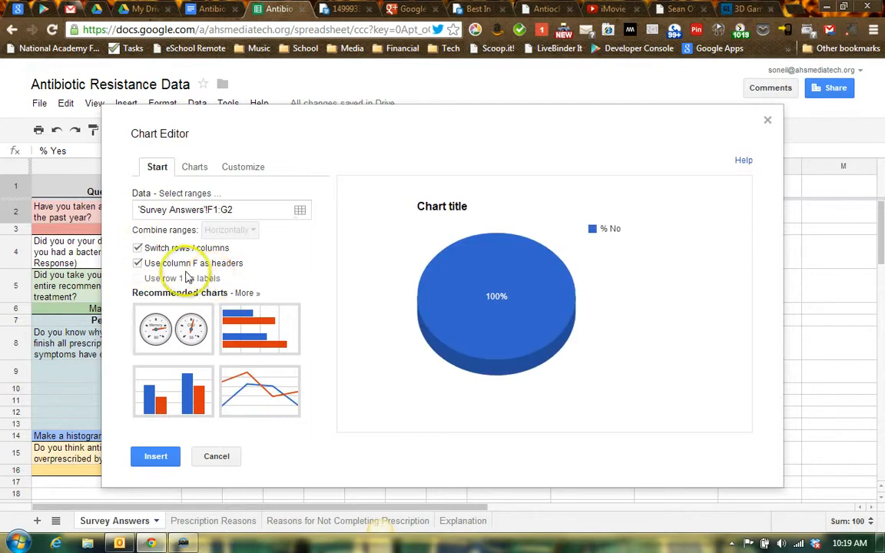
left_click(137, 263)
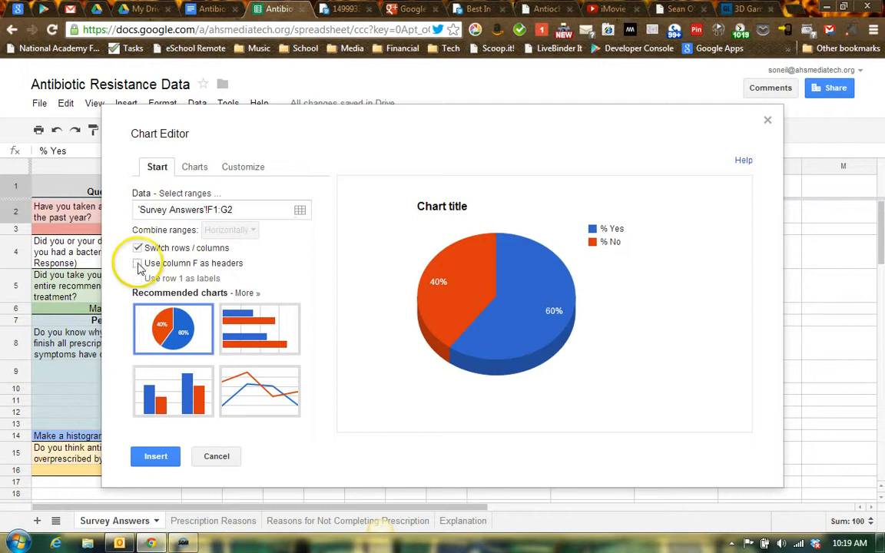
mouse_move(499, 305)
mouse_move(435, 314)
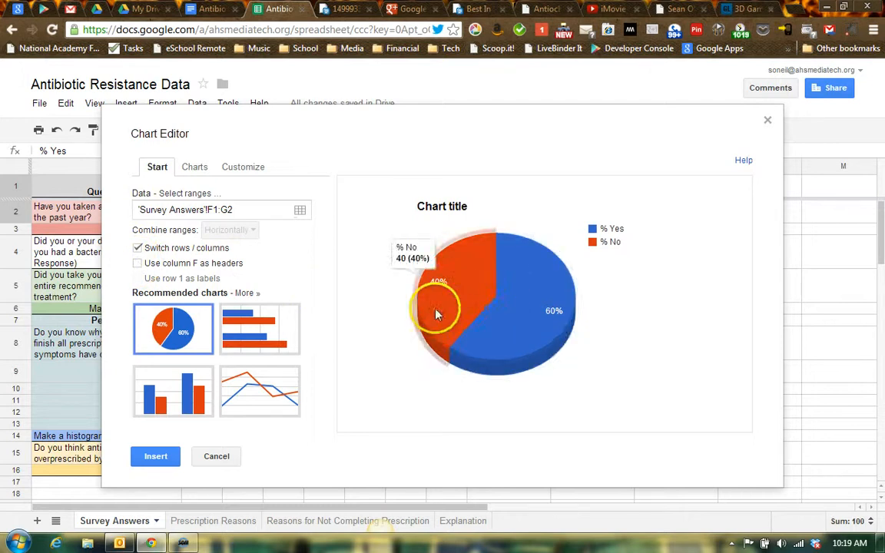
mouse_move(526, 310)
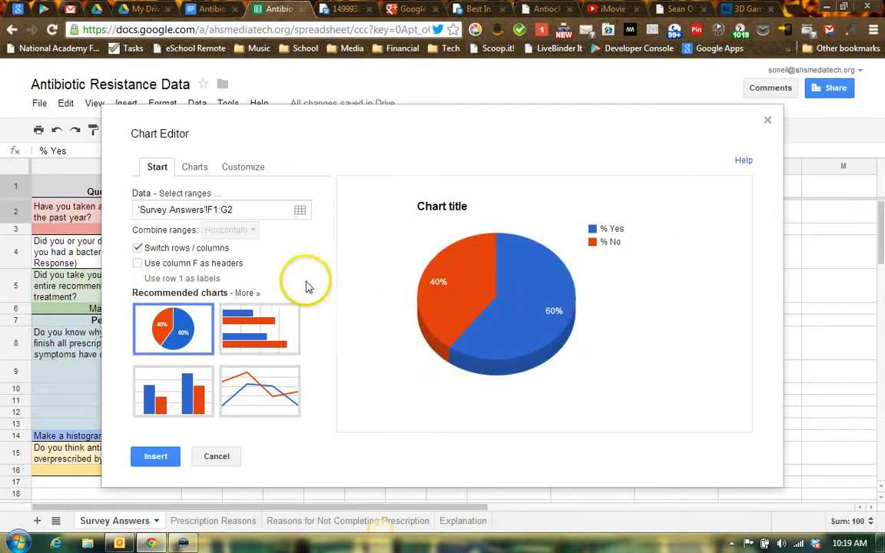
- Look through the pie chart's customization options and insert the chart into the Survey Answers sheet
left_click(241, 167)
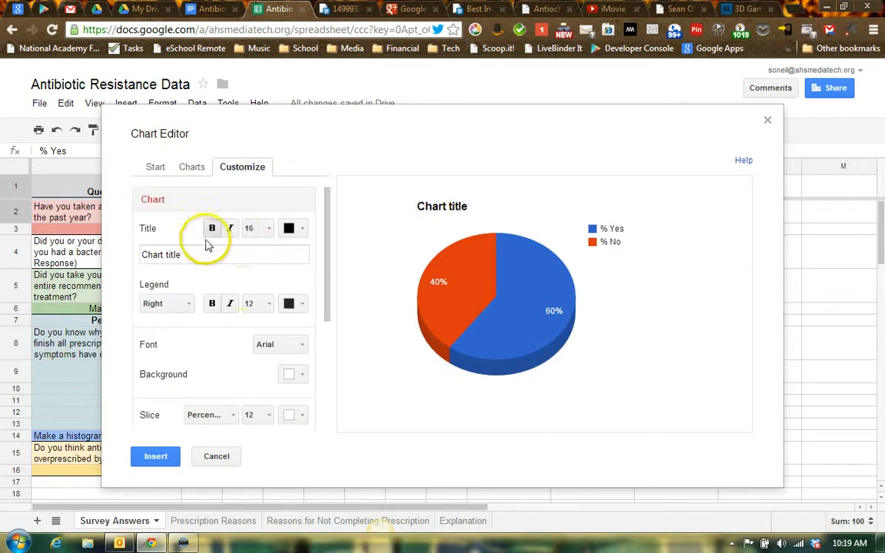
scroll(237, 339, "down", 1)
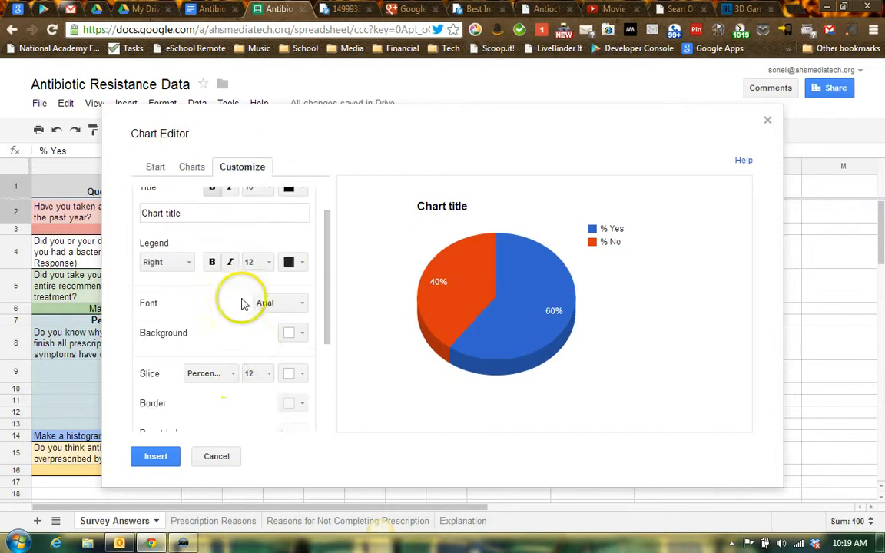
scroll(215, 407, "down", 1)
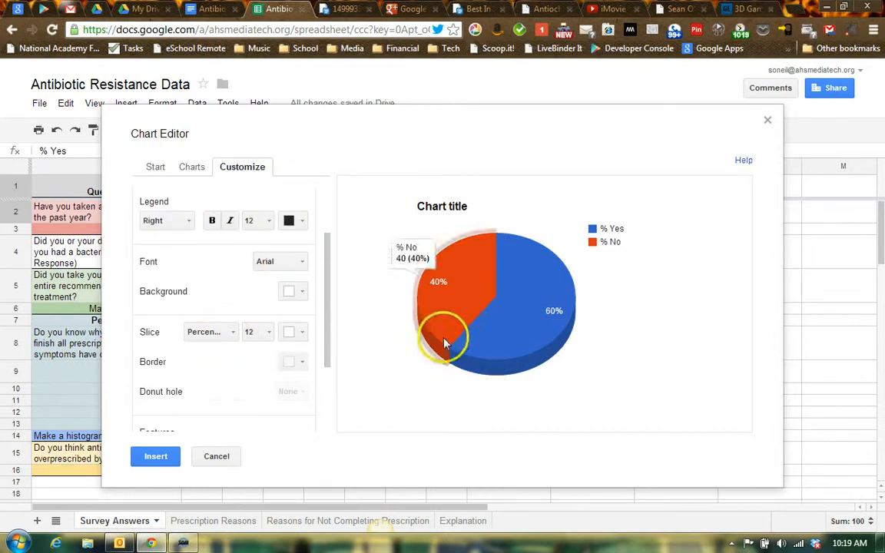
left_click(154, 457)
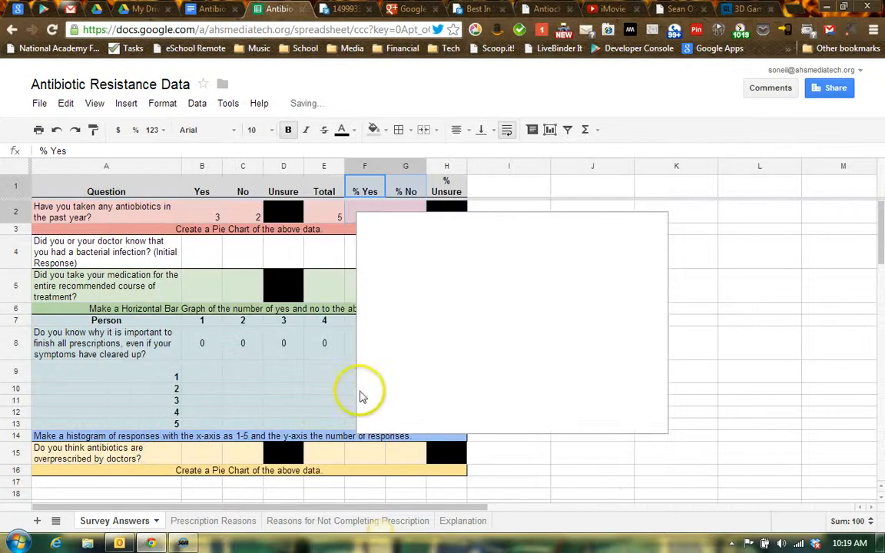
- Recolour the pie chart's % Yes slice to a dusty pink
left_click(547, 268)
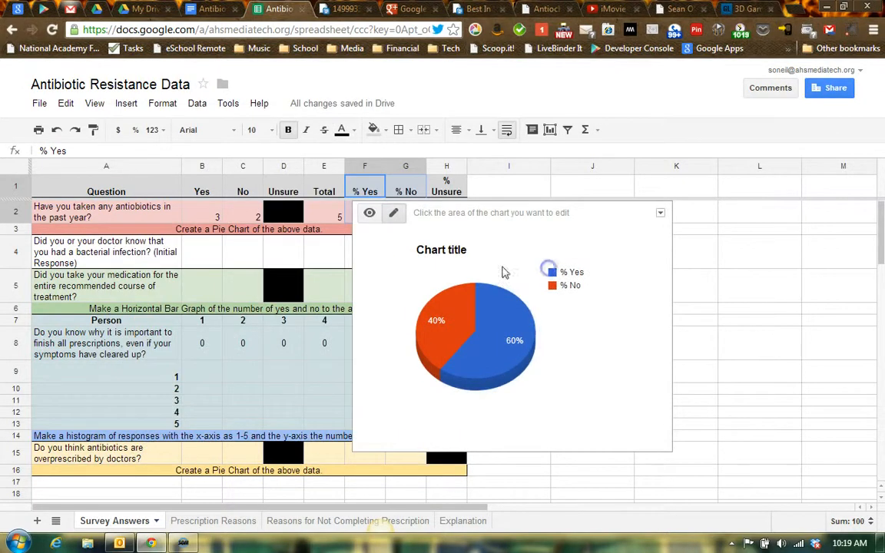
left_click(559, 367)
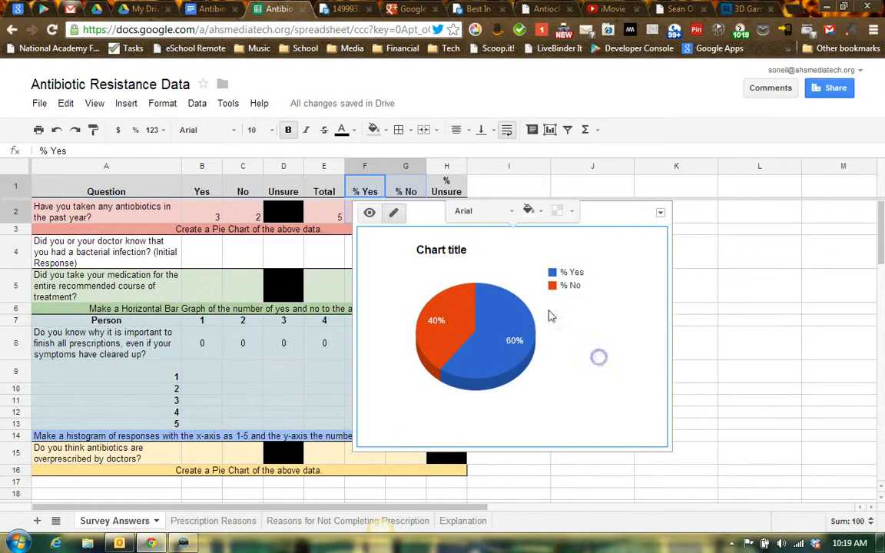
left_click(489, 327)
left_click(495, 305)
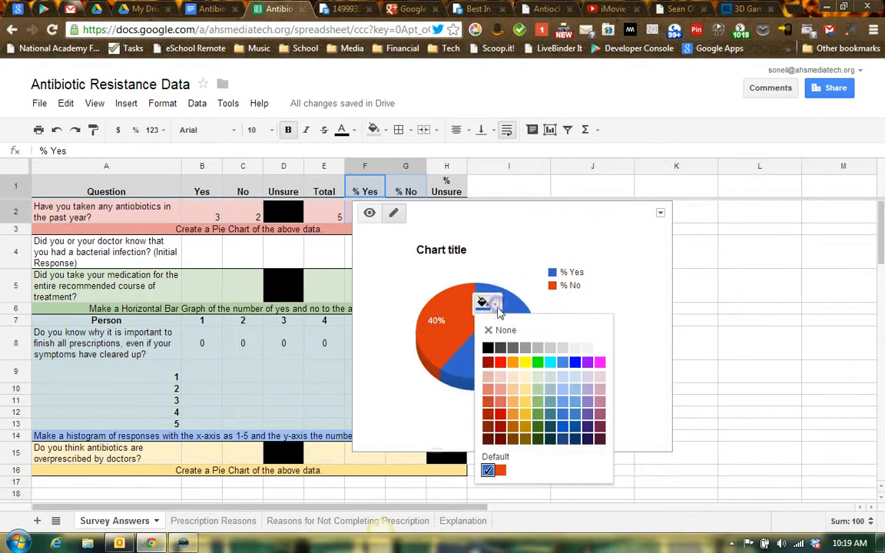
left_click(600, 407)
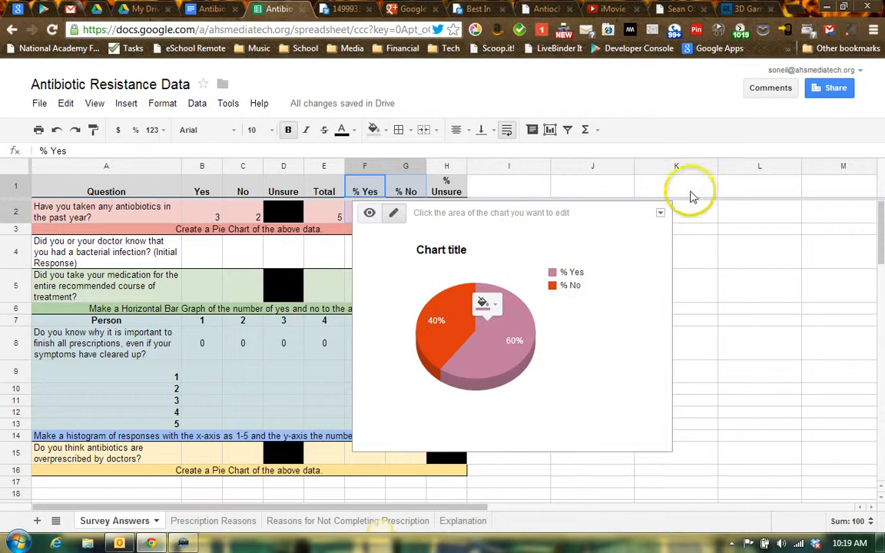
- Move the pie chart to its own sheet and check it against the Survey Answers sheet
left_click(659, 213)
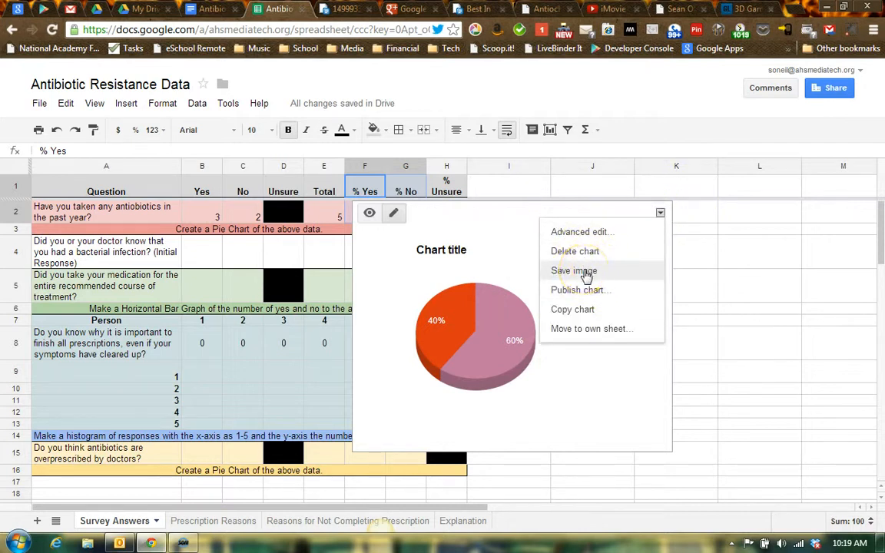
left_click(582, 332)
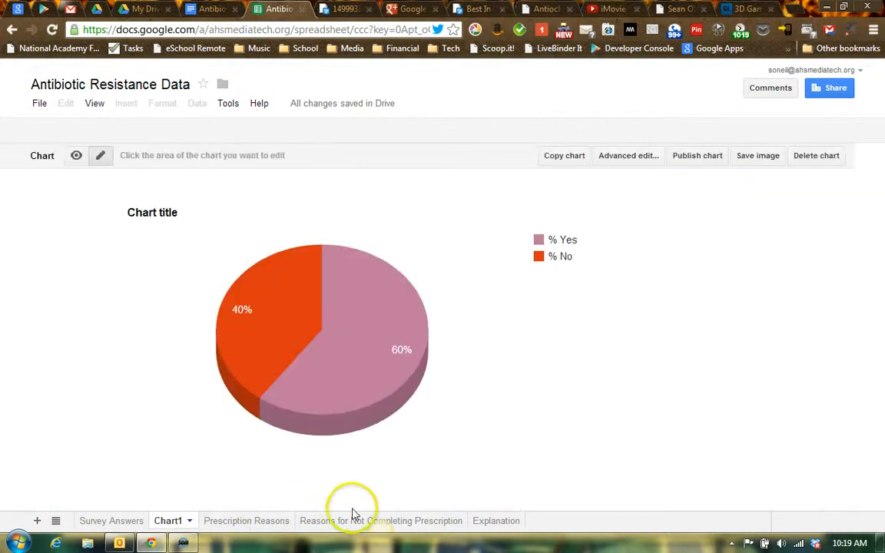
left_click(113, 521)
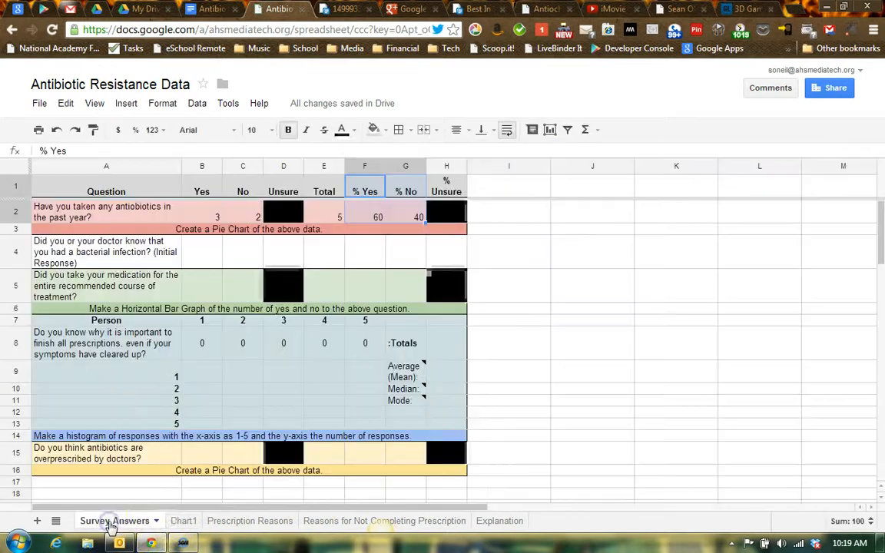
left_click(183, 521)
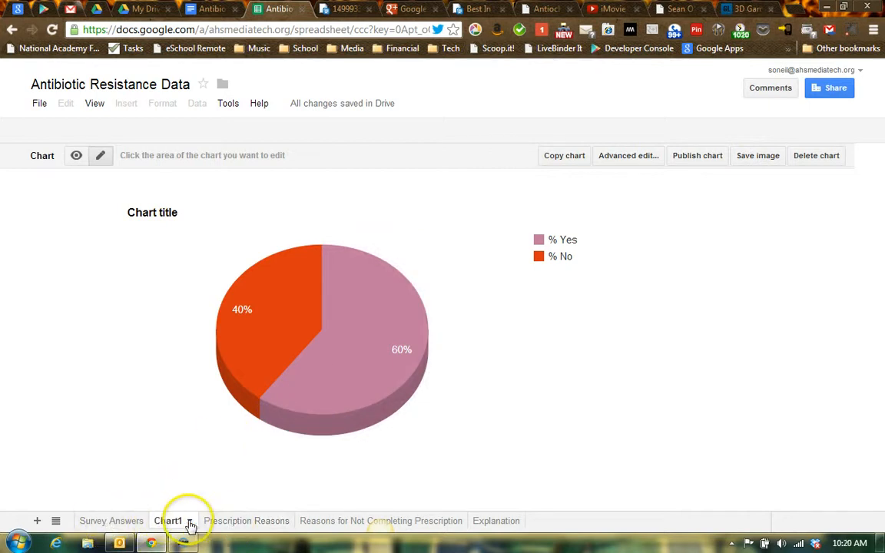
left_click(126, 524)
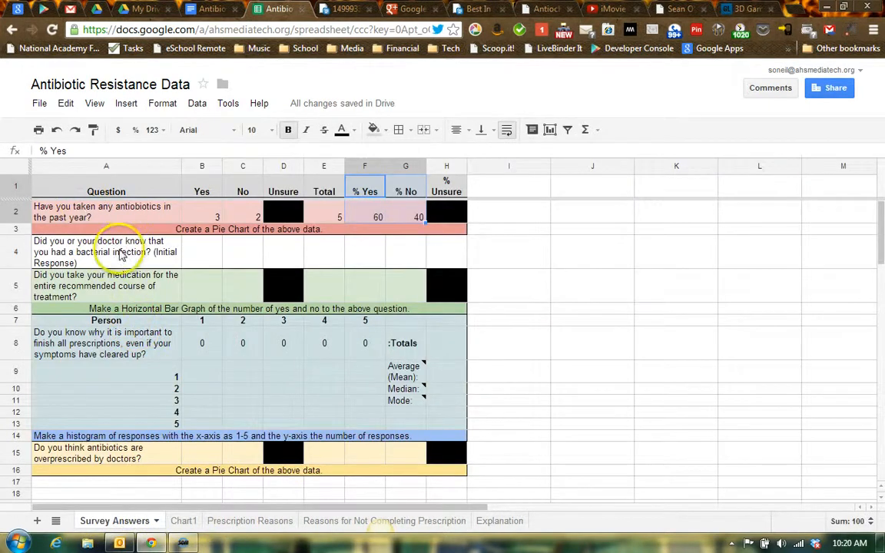
left_click(189, 521)
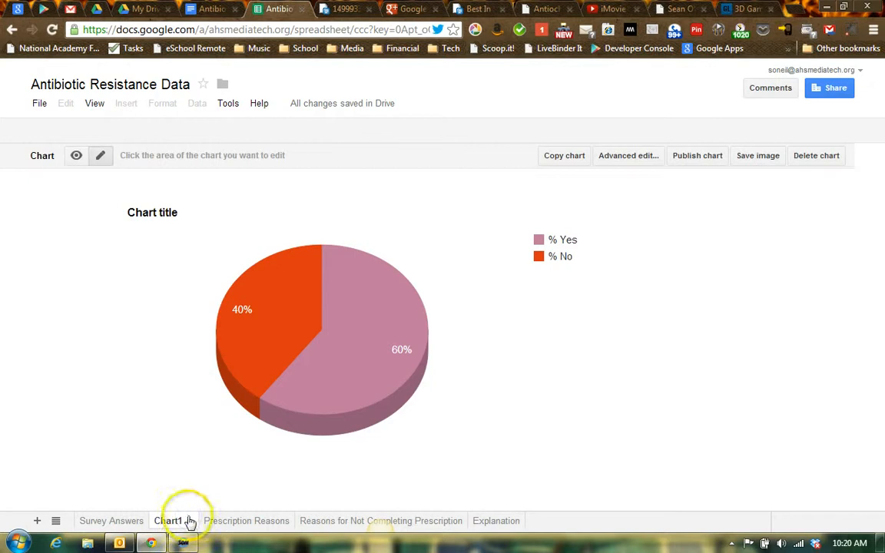
- Set the pie chart's title to "Have you taken any in the past year?"
left_click(144, 218)
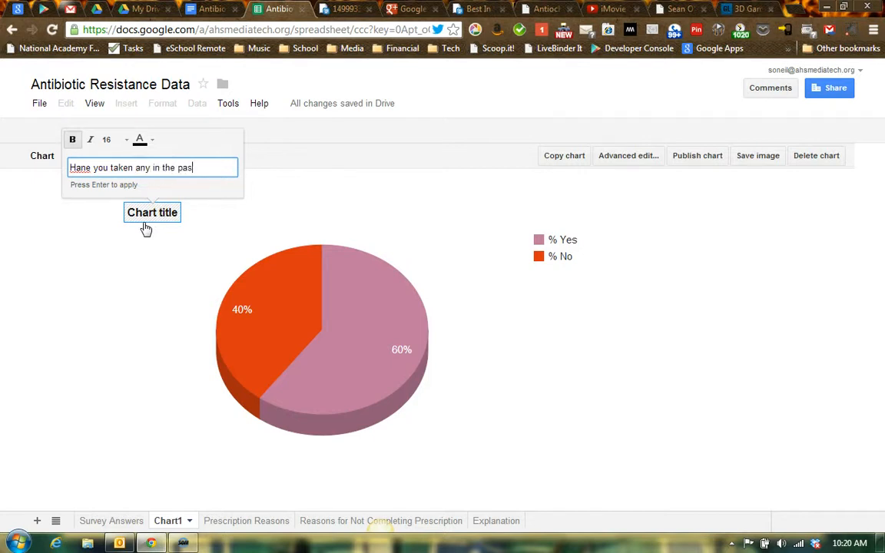
right_click(85, 168)
left_click(73, 162)
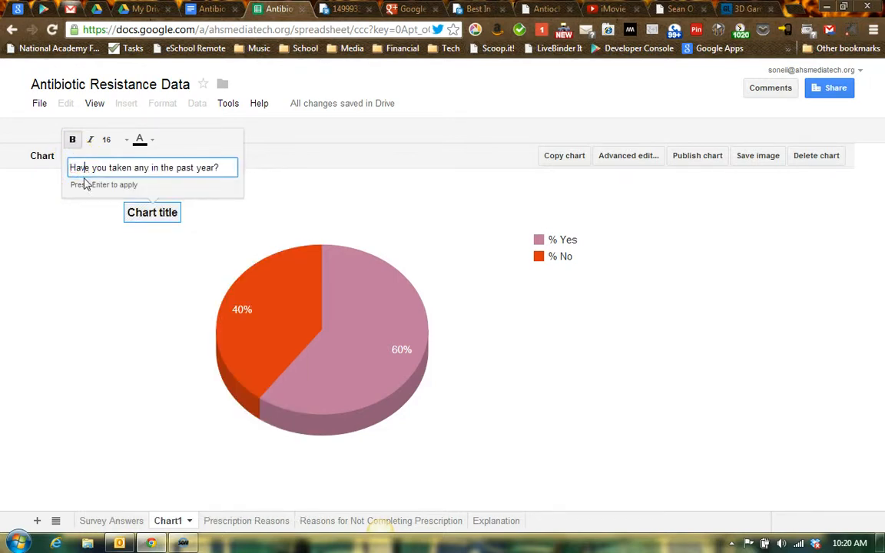
left_click(150, 219)
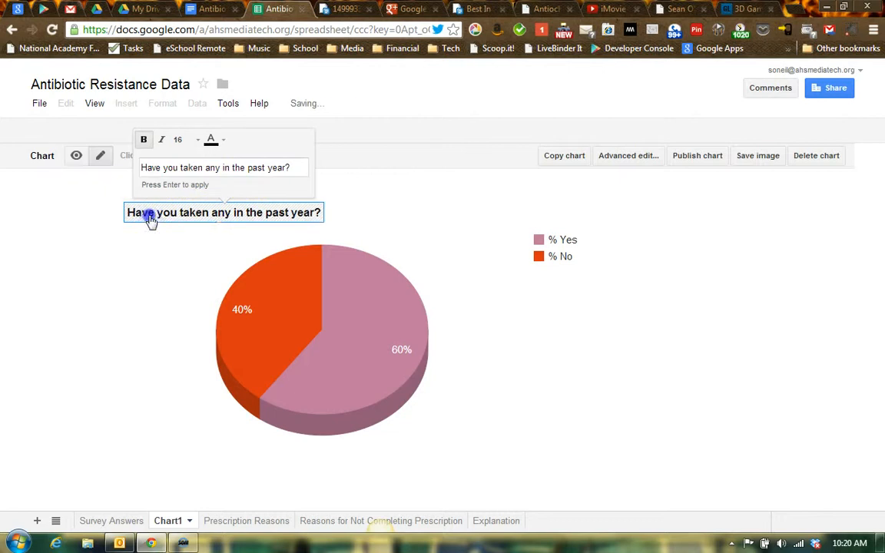
left_click(178, 250)
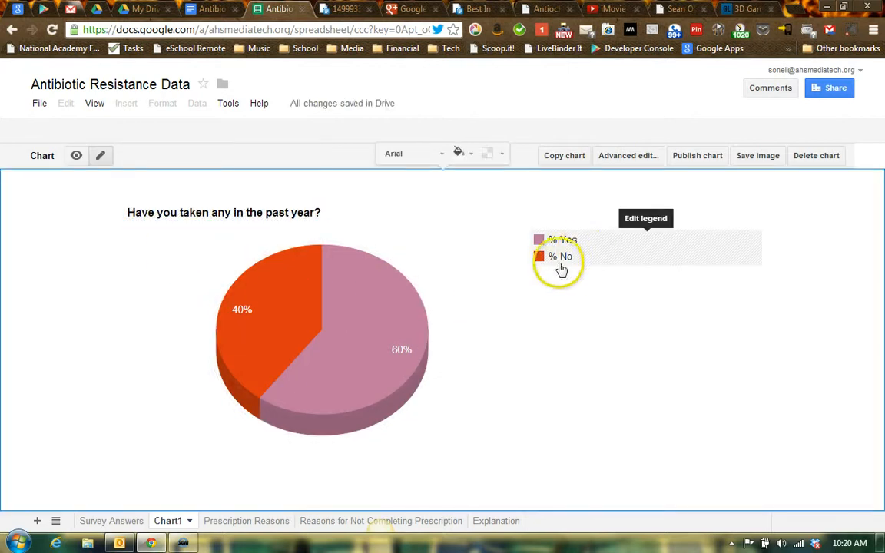
- Enter the answers "I was sick." in A2 and "Because." in A3 of the Prescription Reasons sheet
left_click(108, 523)
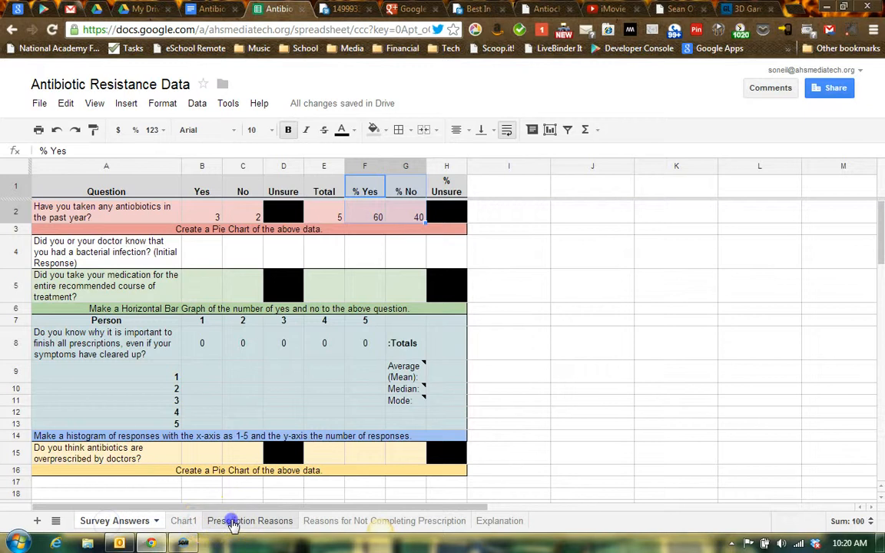
left_click(233, 522)
left_click(151, 199)
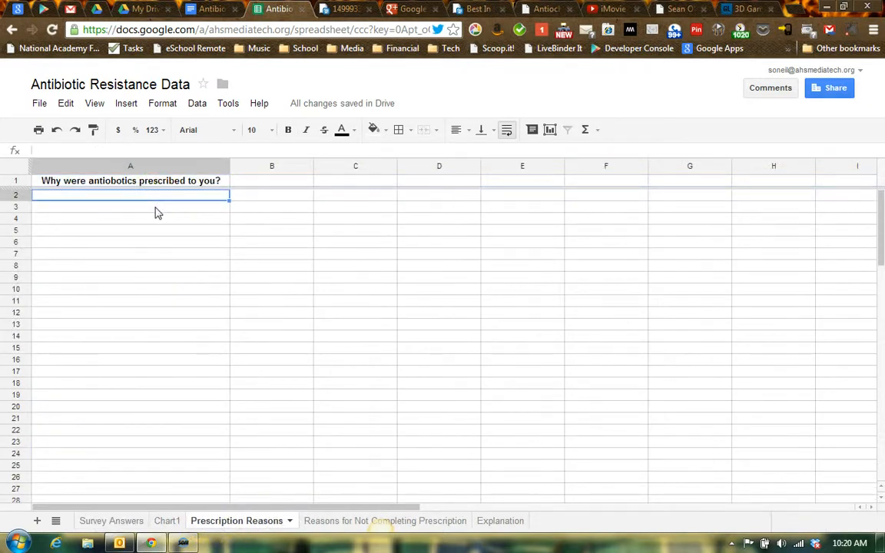
key("Return")
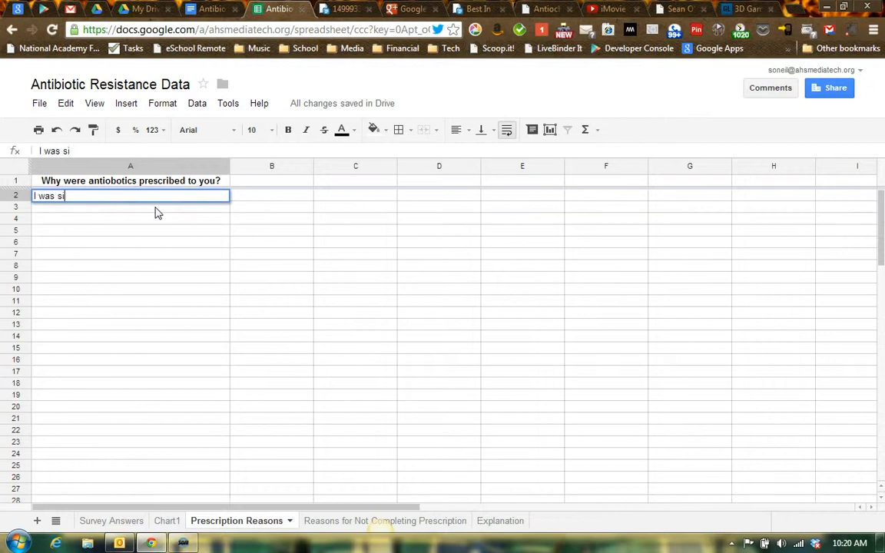
key("Return")
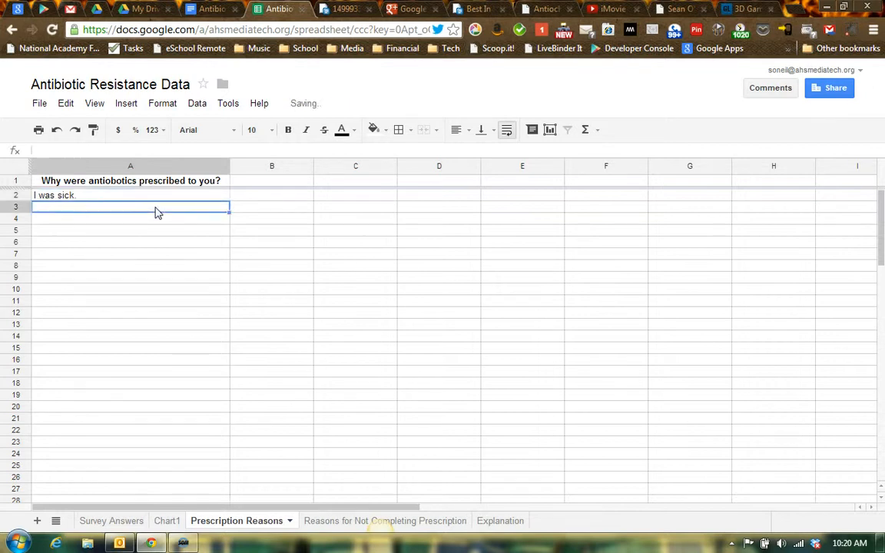
type("Bec")
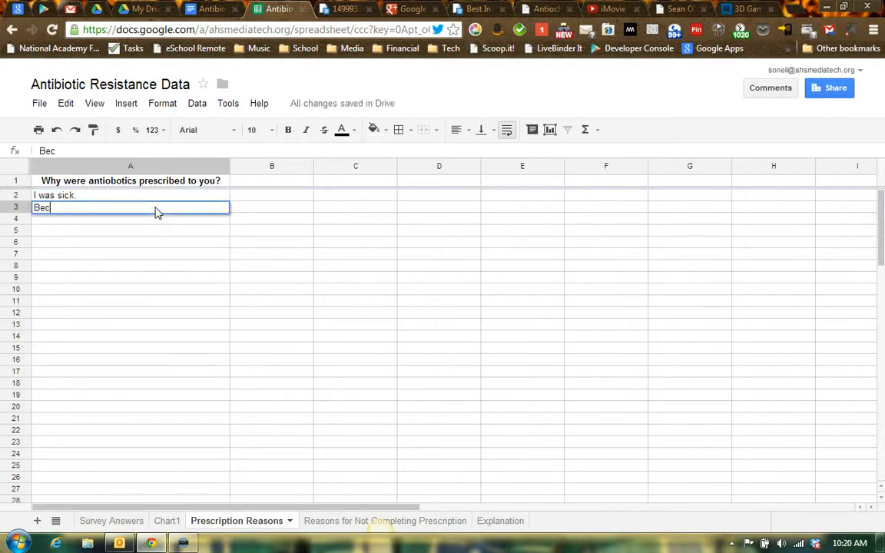
type("ause.")
key("Return")
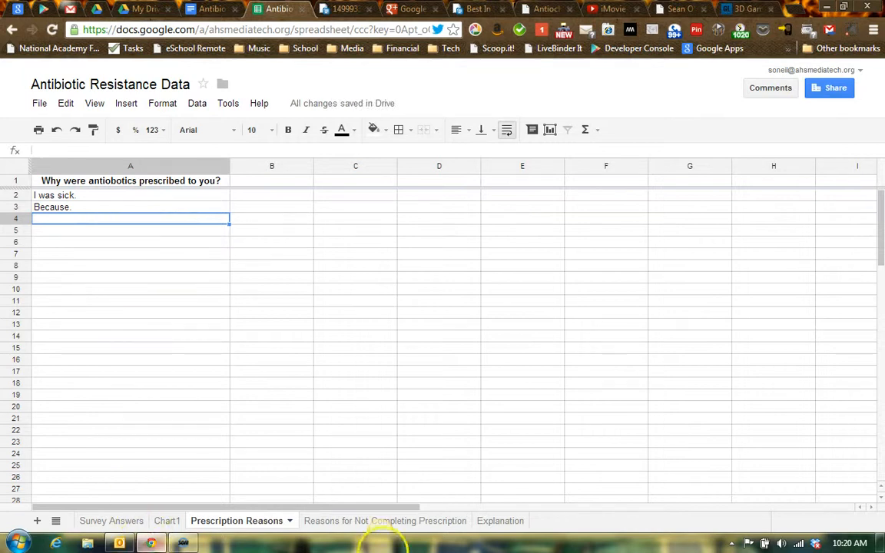
- Review the Reasons for Not Completing Prescription and Explanation sheets and the Antibiotic Survey document, and return to Survey Answers
left_click(346, 522)
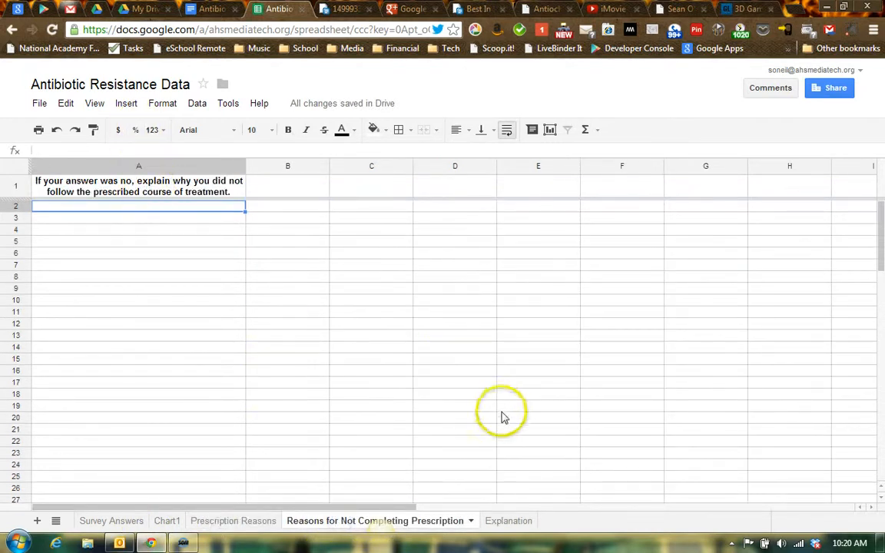
left_click(508, 522)
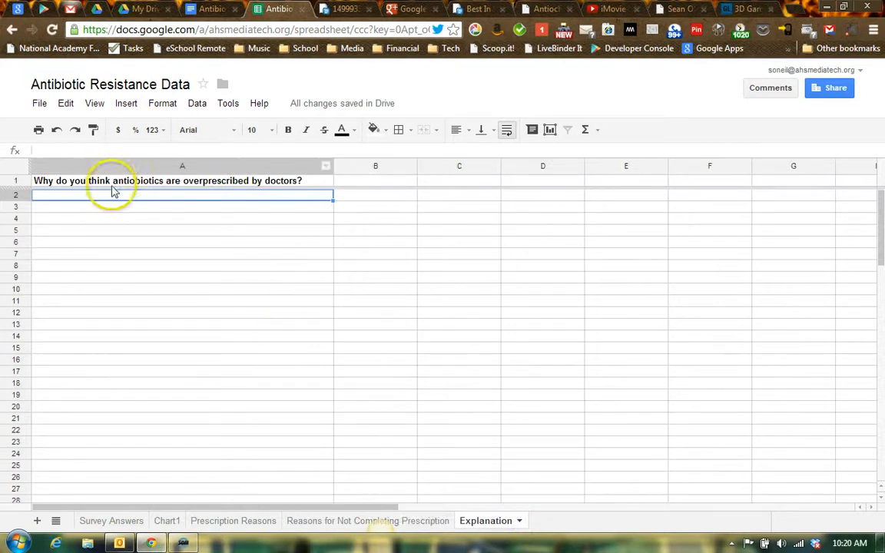
left_click(201, 9)
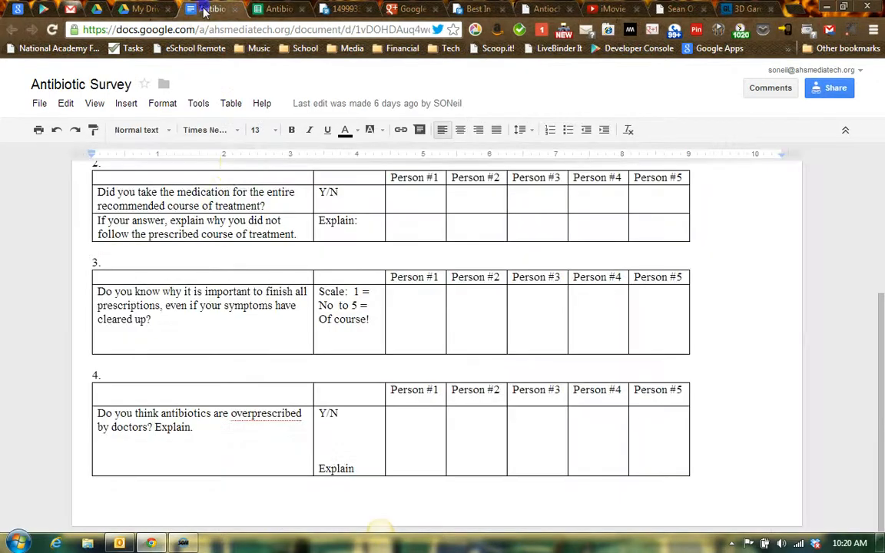
left_click(278, 9)
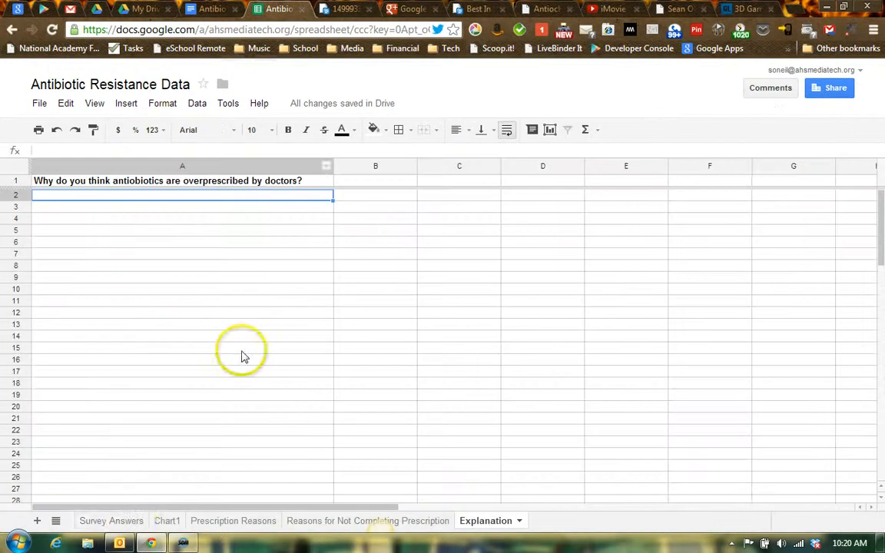
left_click(128, 521)
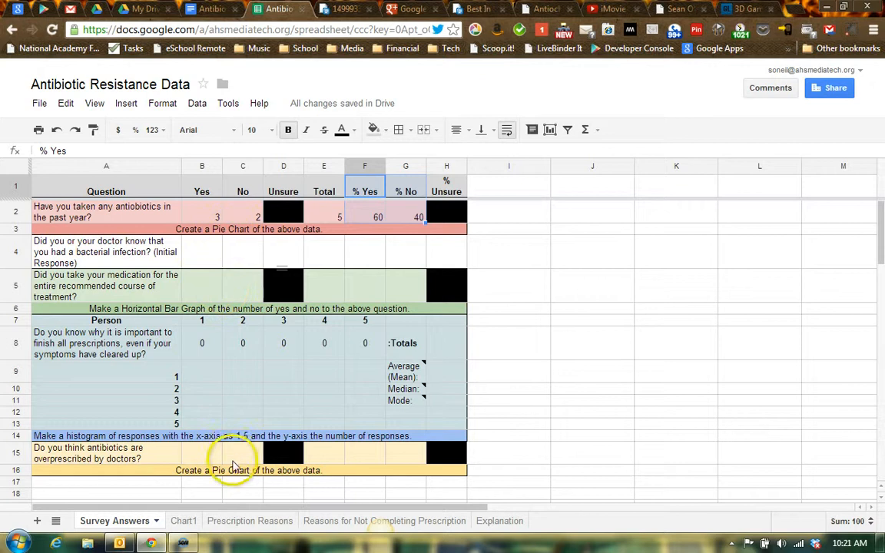
- Record the five people's ratings for the prescription-importance question by entering 1 in C9, B10, B11, E12 and F13
left_click(202, 374)
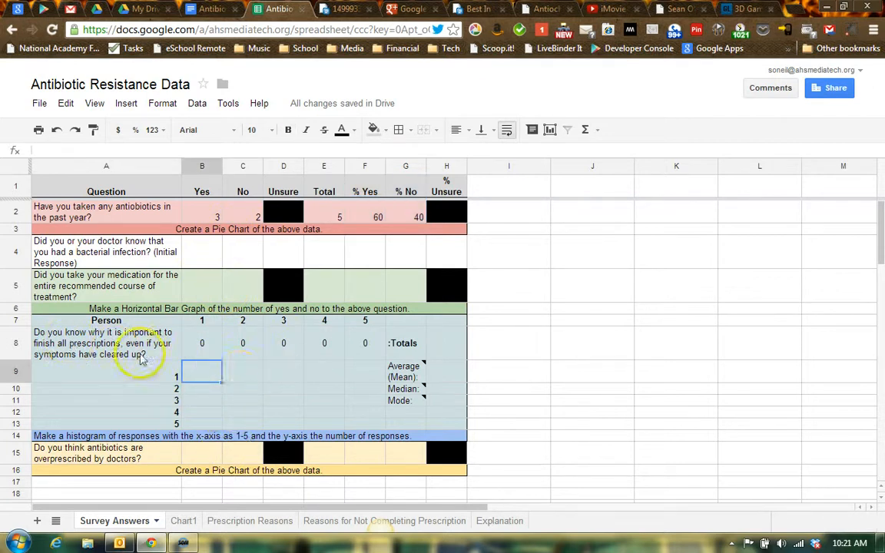
left_click(241, 377)
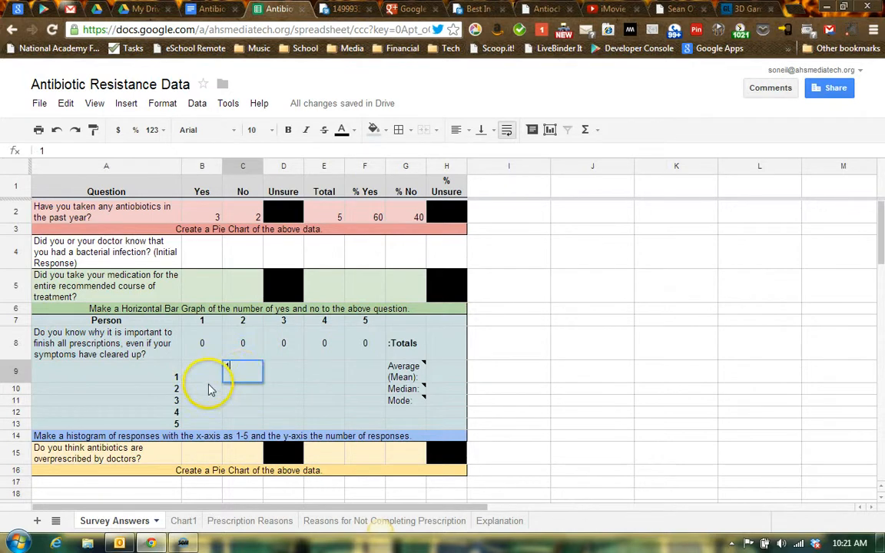
type("1")
left_click(208, 389)
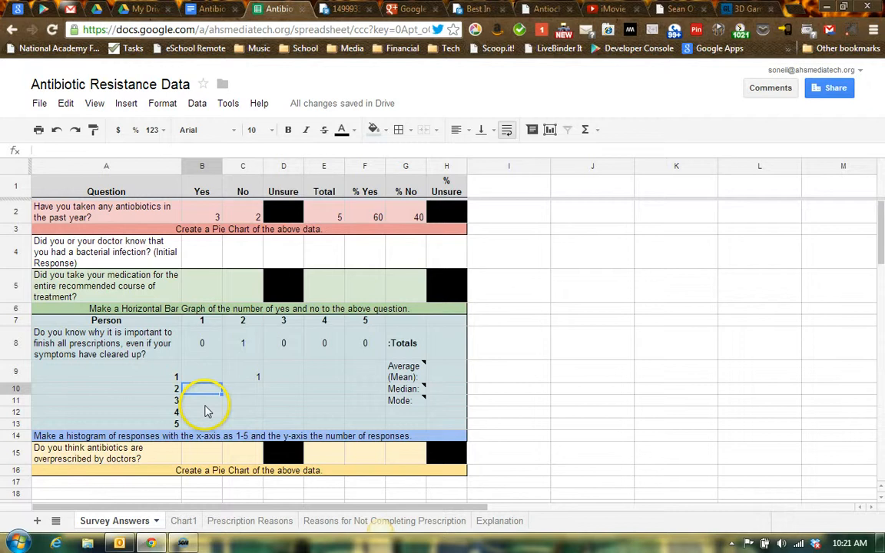
type("1")
key("Return")
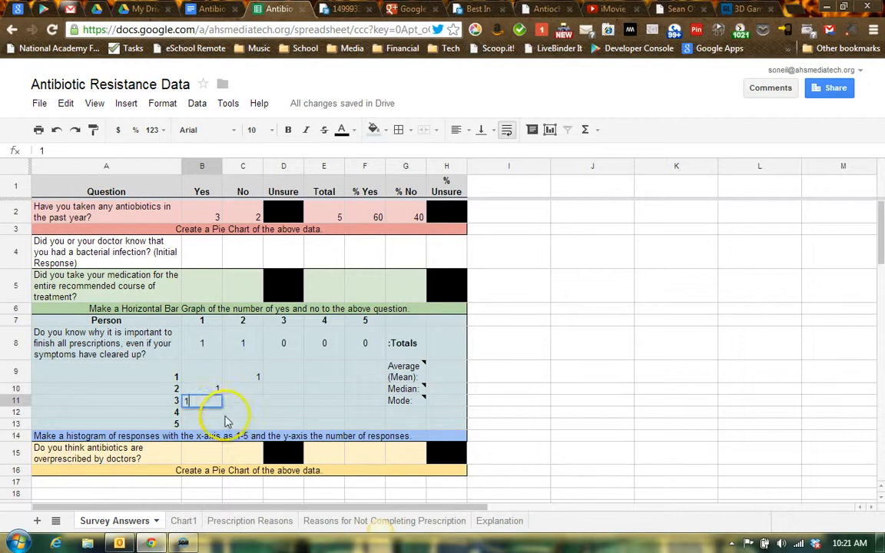
type("1")
left_click(327, 413)
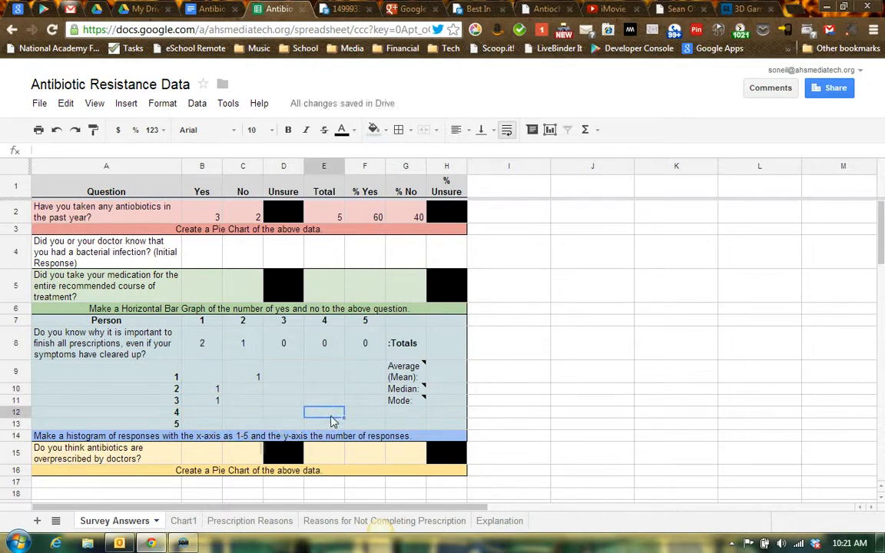
left_click(350, 423)
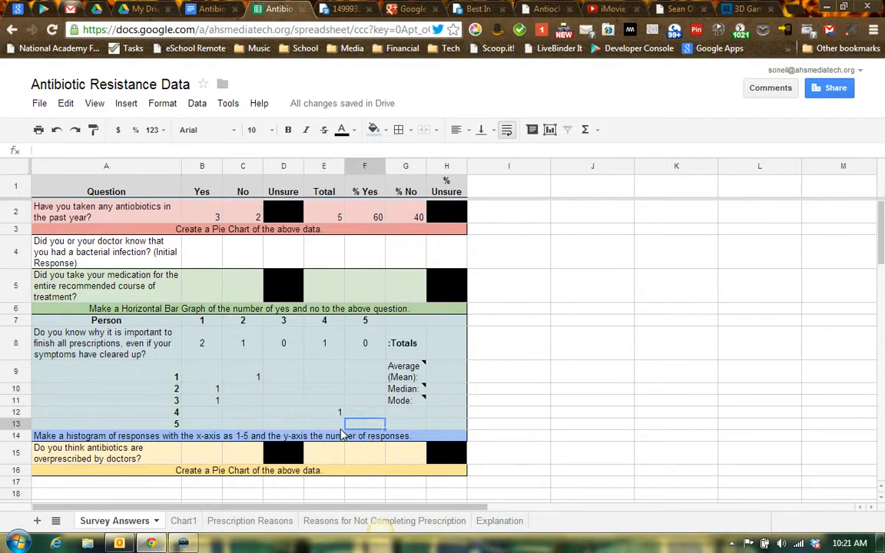
left_click(340, 399)
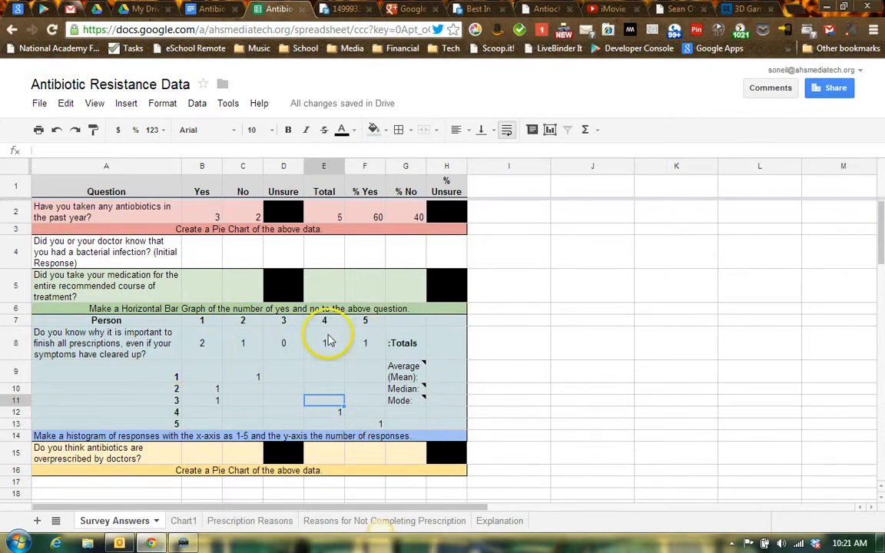
- Check the sum formulas in the totals row B8:F8 and read the notes on the Average (Mean) and Mode labels
left_click(202, 353)
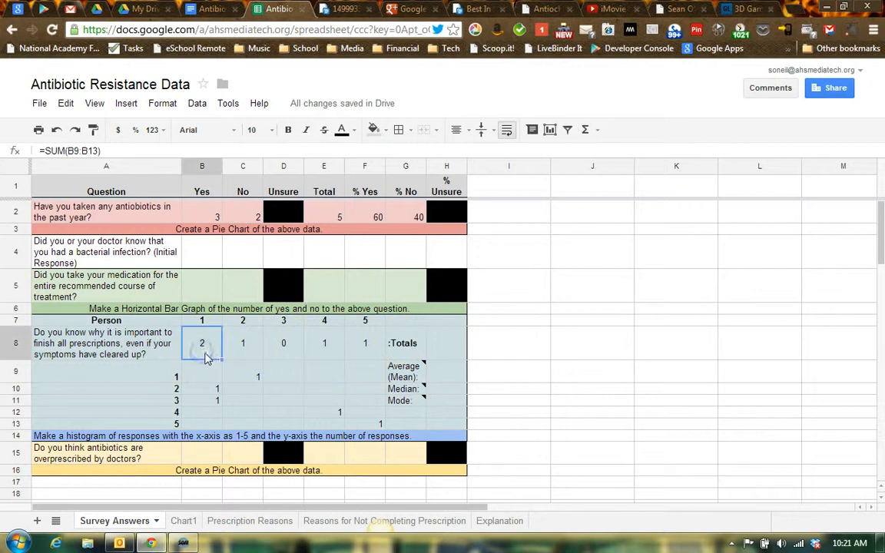
left_click(246, 346)
left_click(284, 345)
left_click(326, 344)
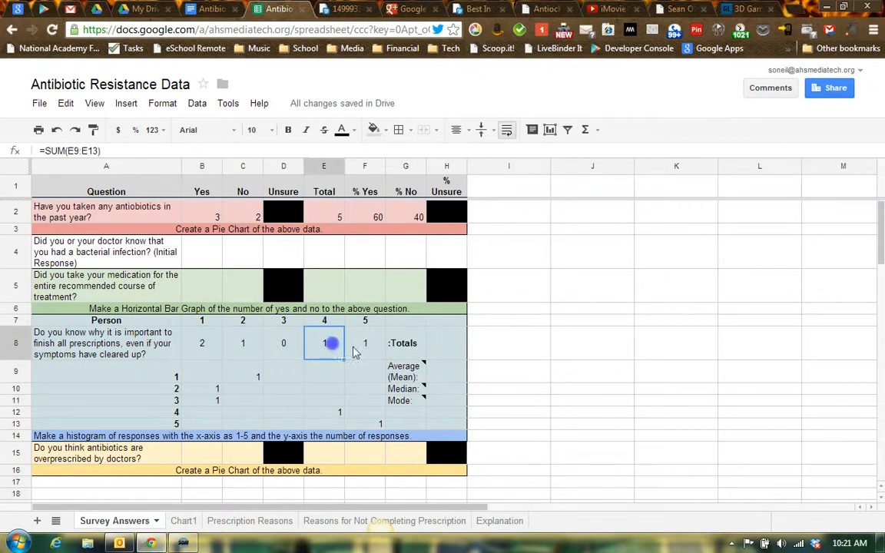
left_click(360, 347)
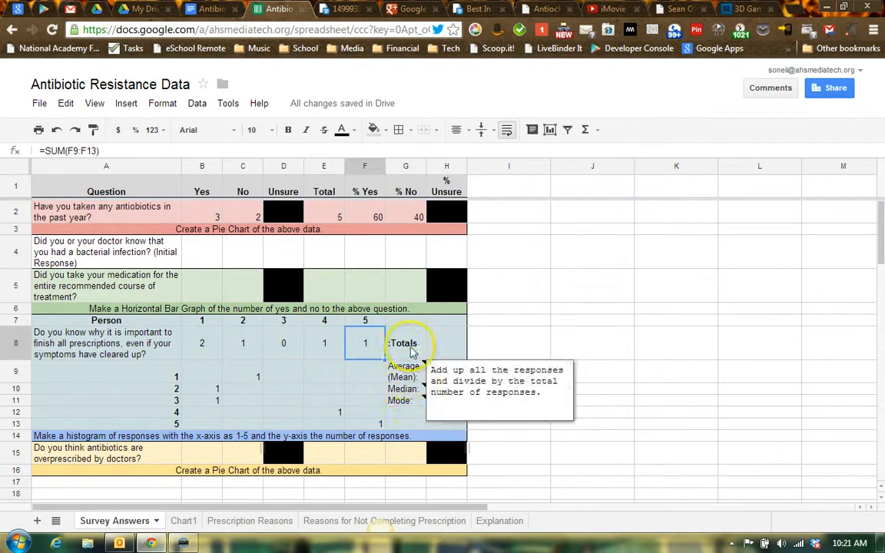
mouse_move(409, 375)
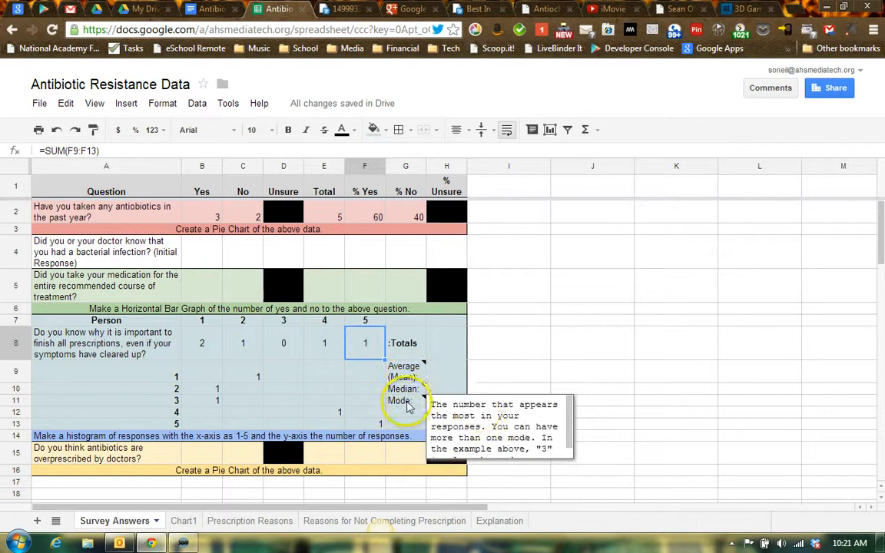
left_click(409, 375)
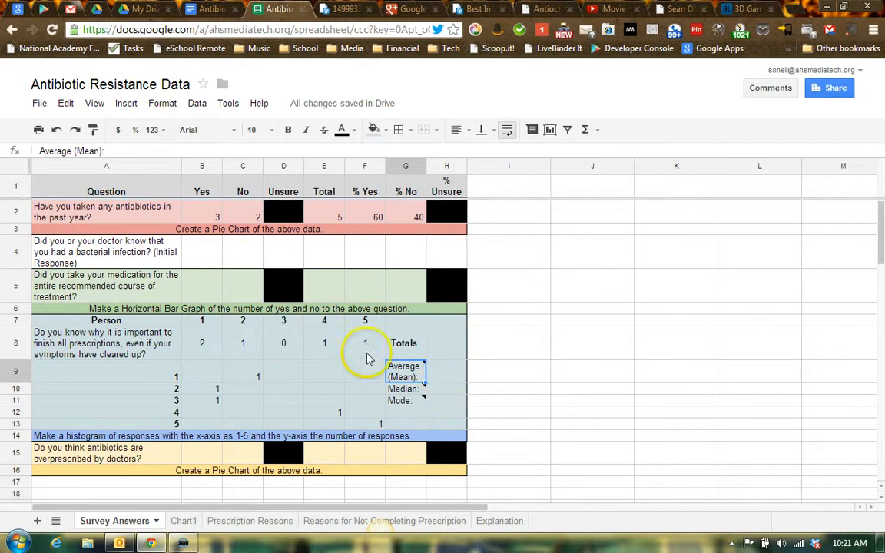
- Calculate the mean rating in H9 with the formula =SUM(13/5)
left_click(436, 376)
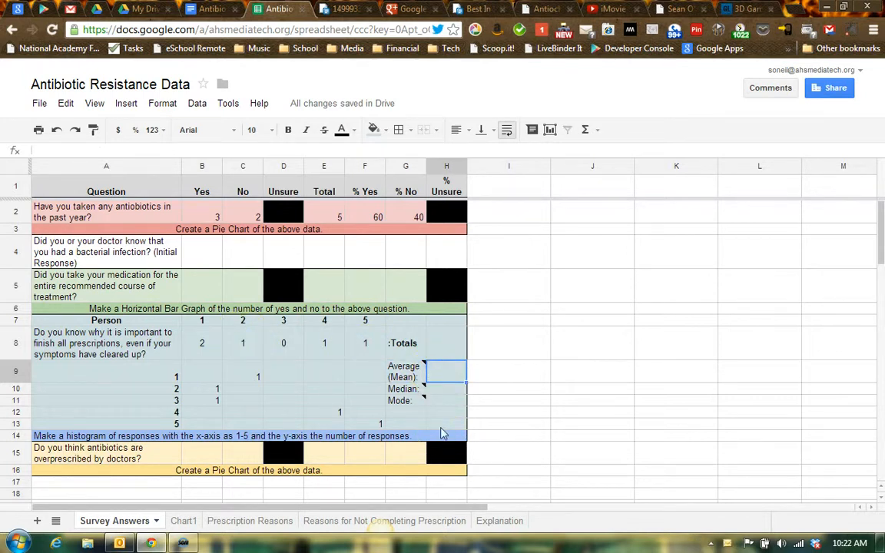
left_click(586, 129)
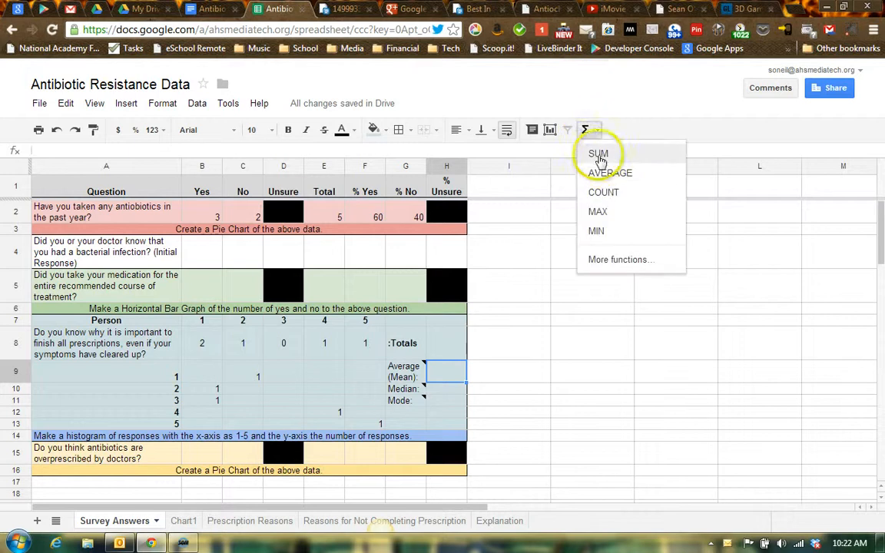
left_click(598, 156)
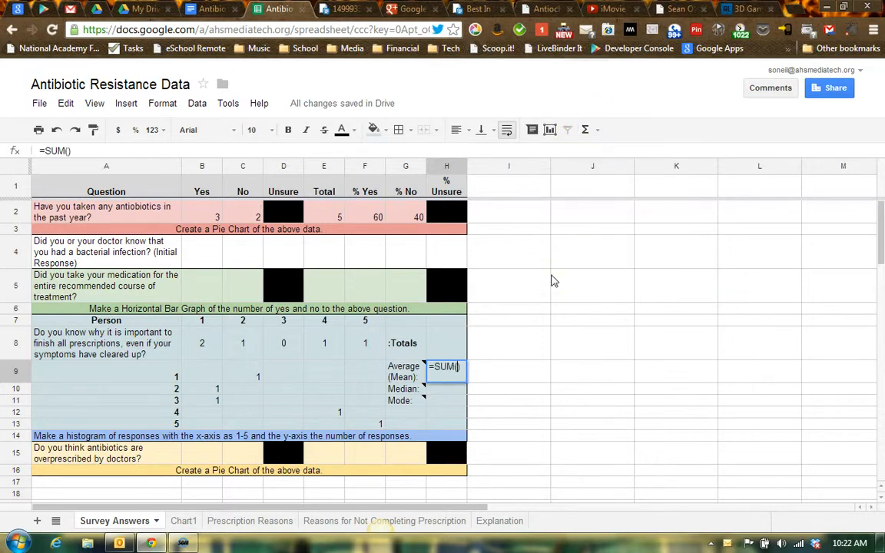
type("13/5")
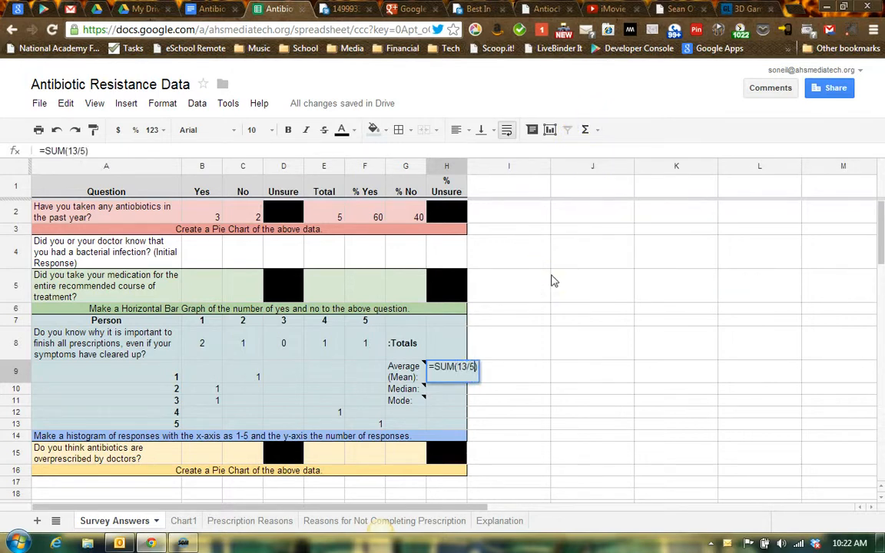
key("Return")
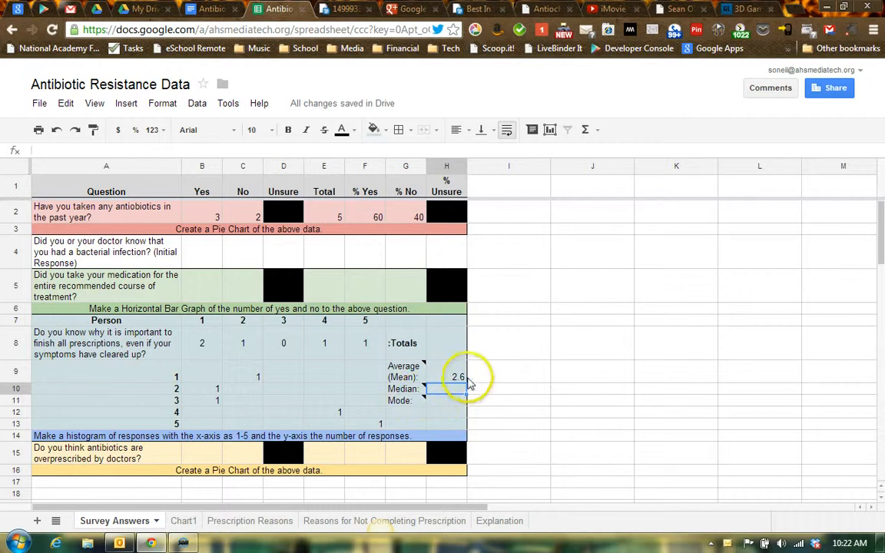
- Read the notes on the Median and Mode labels and enter 2 as the median in H10 and 1 as the mode in H11
mouse_move(407, 395)
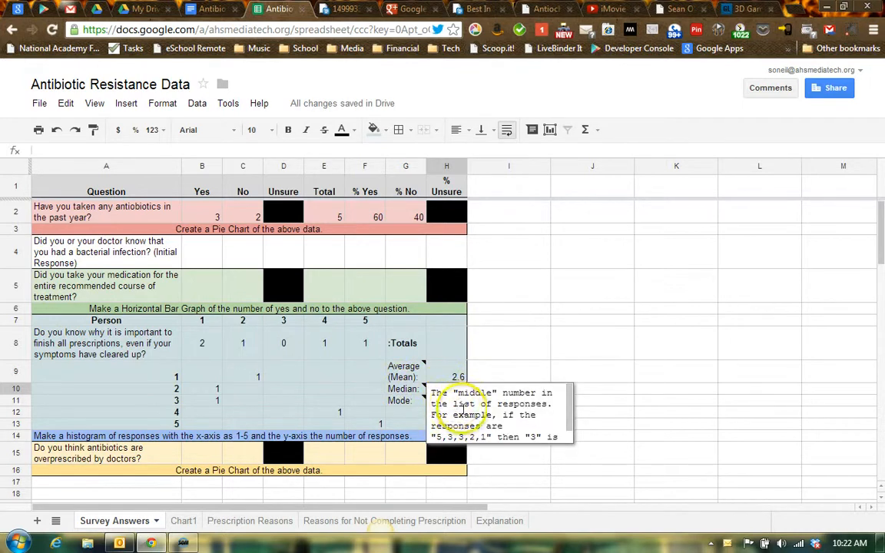
scroll(462, 408, "down", 1)
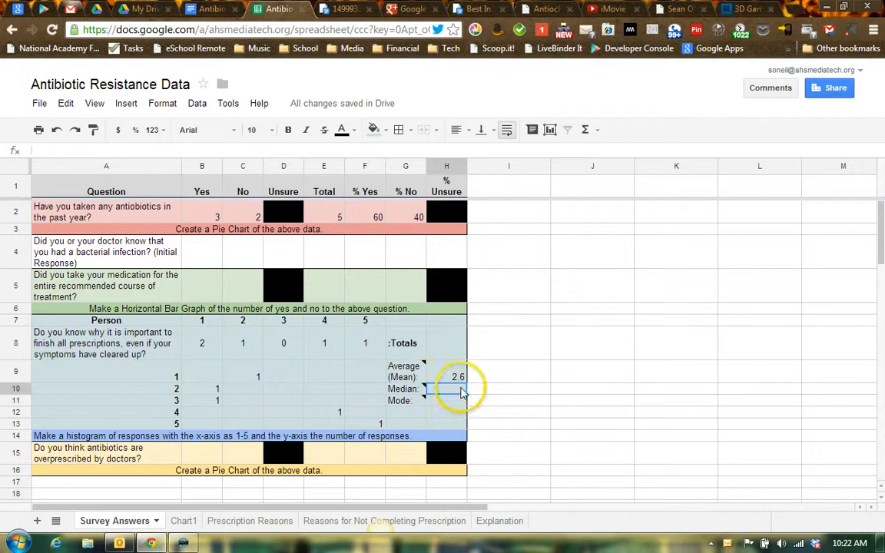
scroll(456, 400, "down", 1)
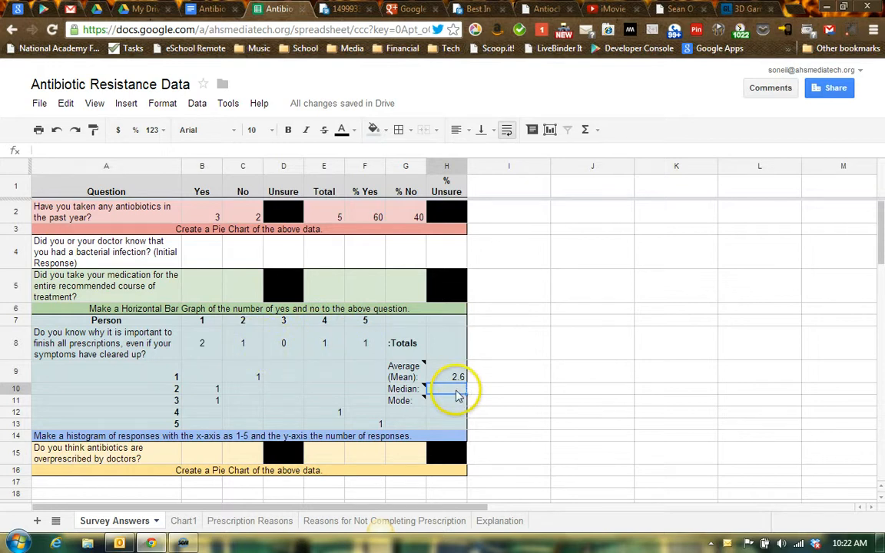
key("Return")
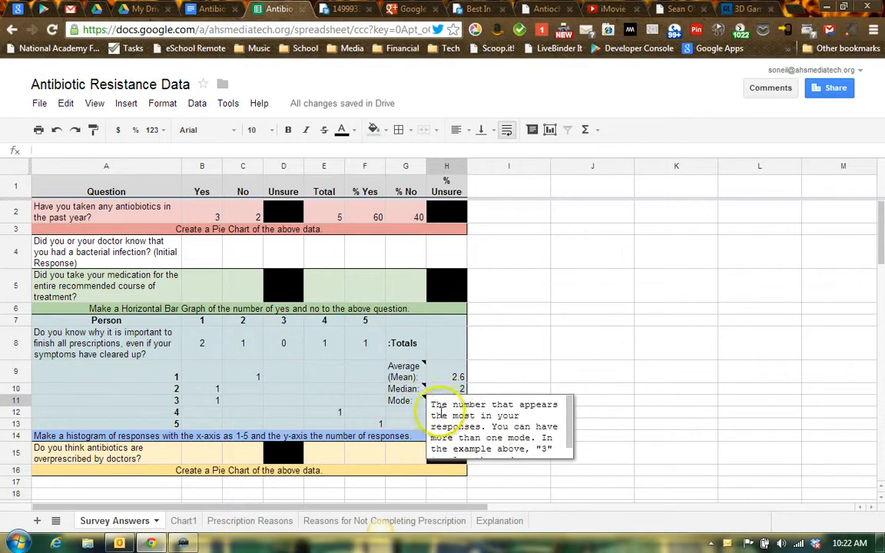
scroll(548, 437, "down", 1)
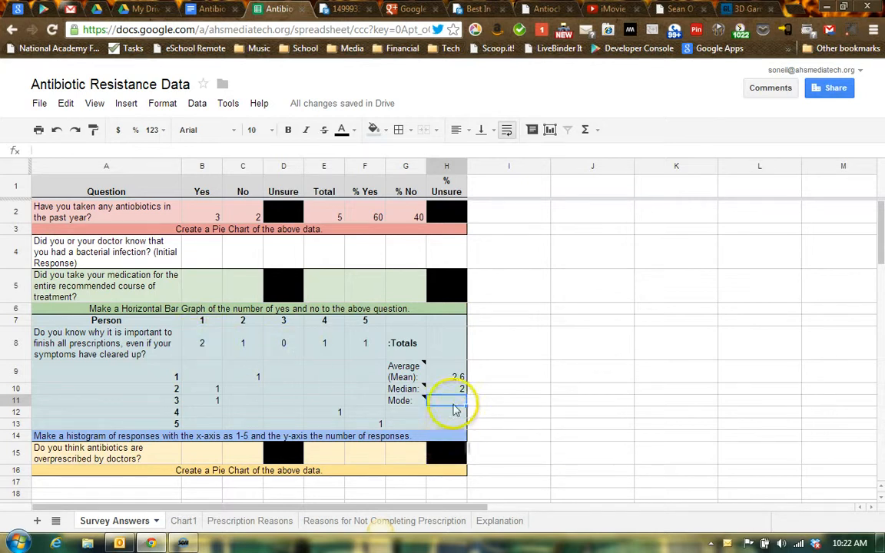
key("Return")
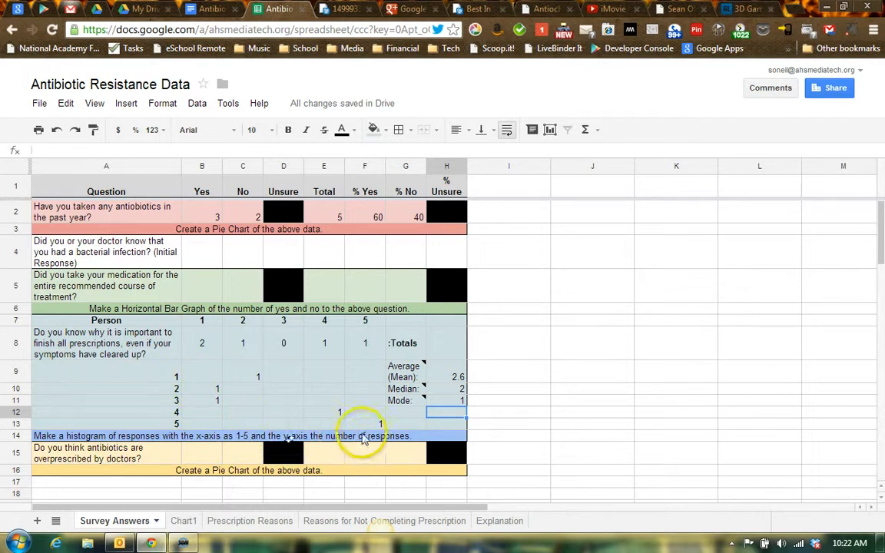
- Insert a horizontal bar chart of the rating totals in B7:F8, using row 7 as headers
left_click_drag(200, 323, 362, 338)
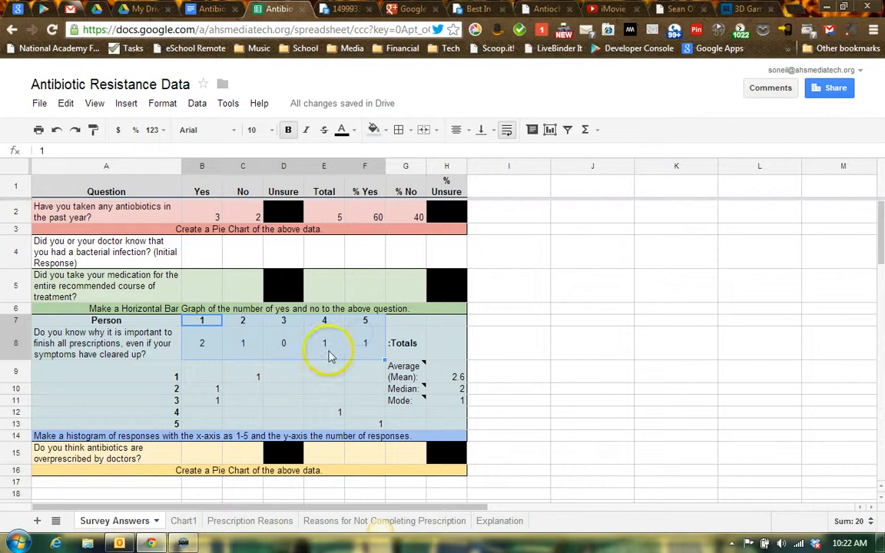
left_click(126, 103)
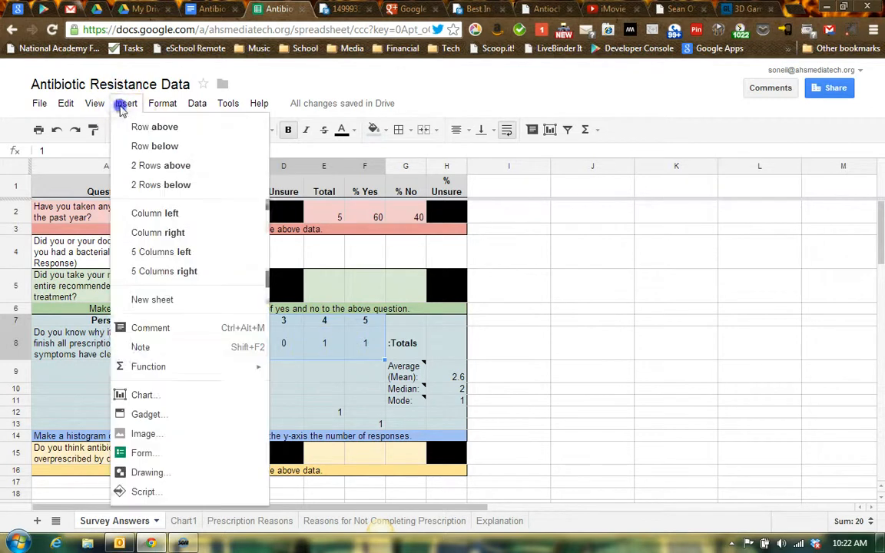
left_click(135, 393)
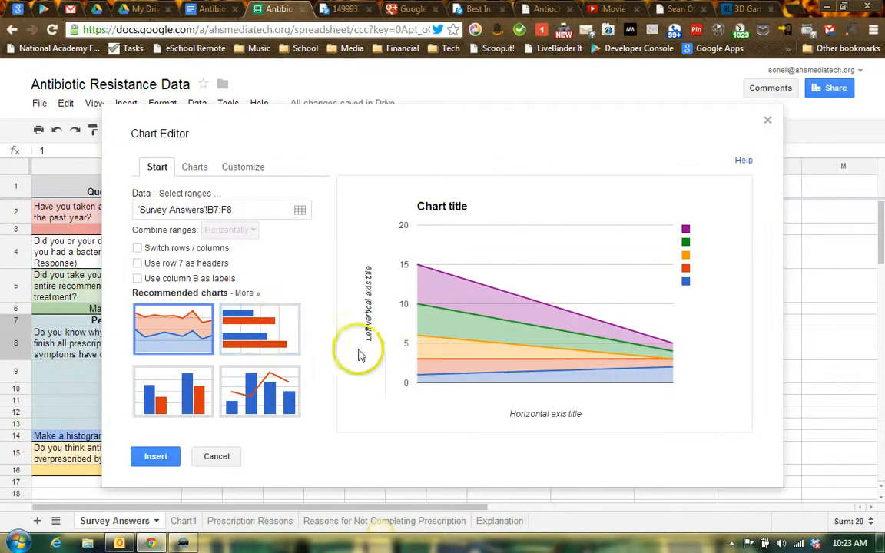
left_click(238, 338)
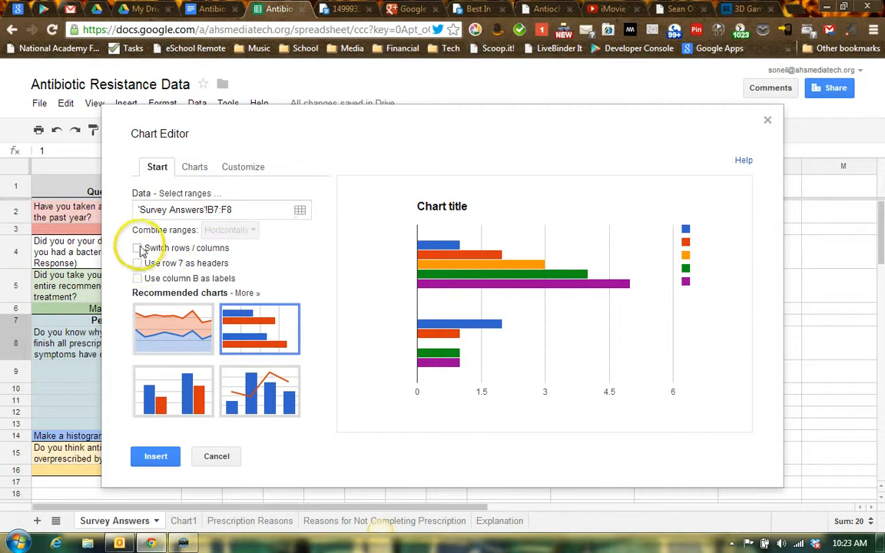
left_click_drag(266, 124, 368, 169)
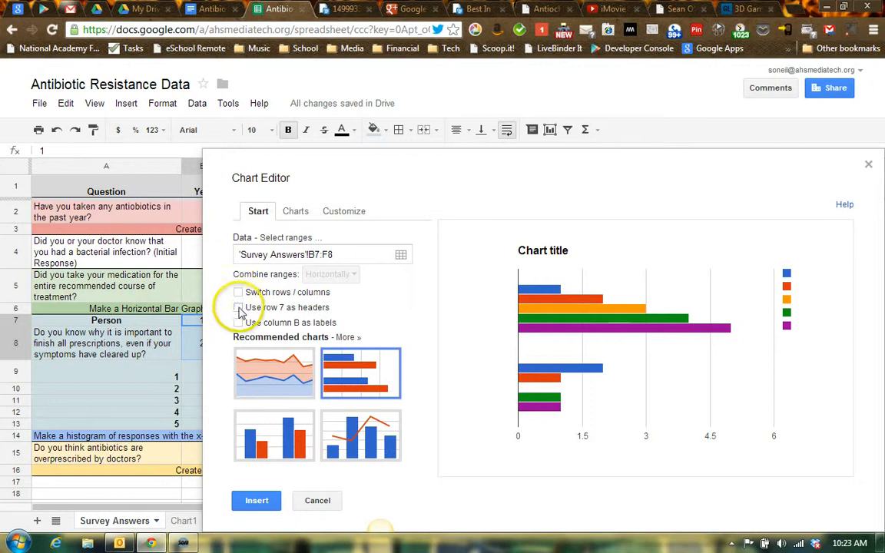
left_click(238, 308)
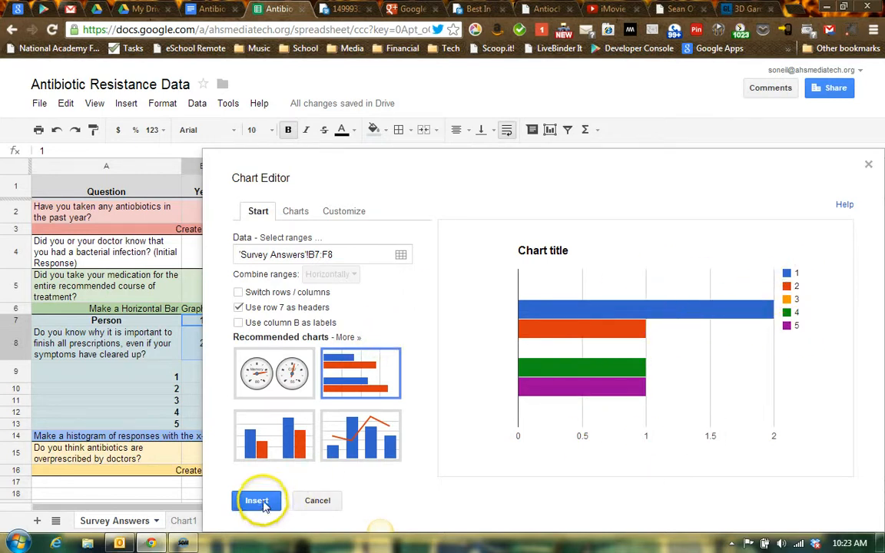
left_click(344, 212)
left_click(259, 500)
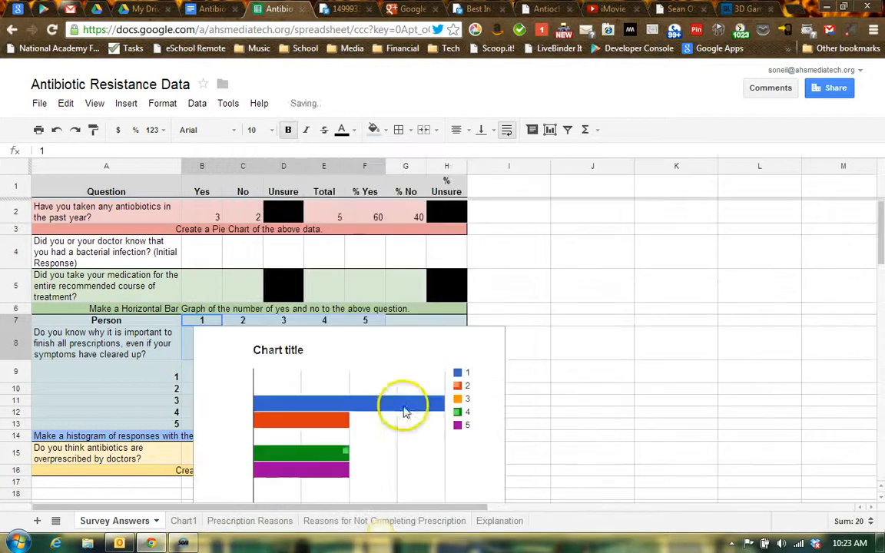
- Move the new bar chart off the survey table into the empty columns I to L beside it
left_click_drag(374, 357, 494, 278)
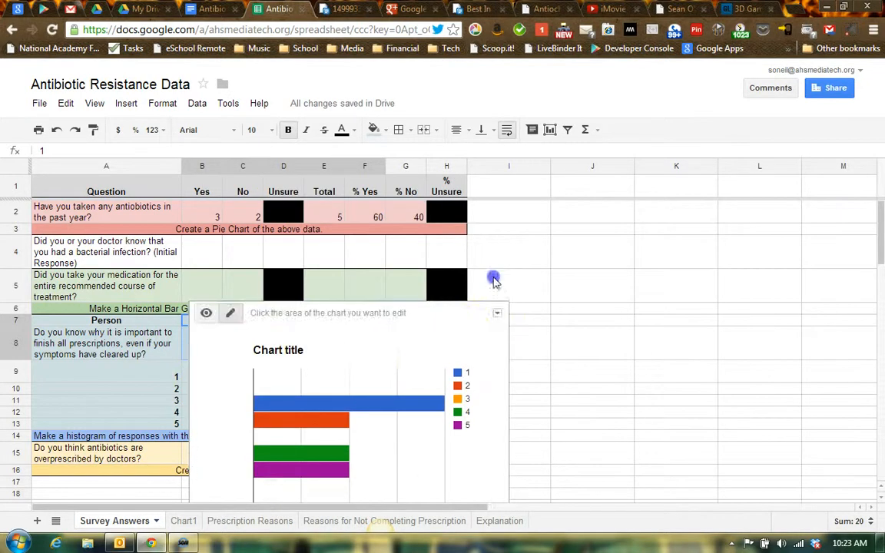
left_click(473, 330)
left_click_drag(478, 313, 772, 223)
left_click(732, 338)
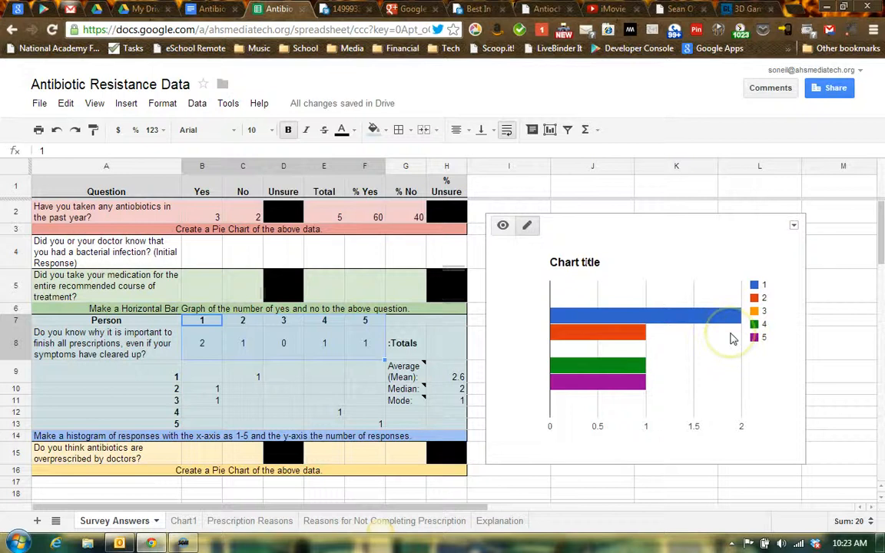
scroll(731, 339, "down", 5)
scroll(461, 407, "down", 3)
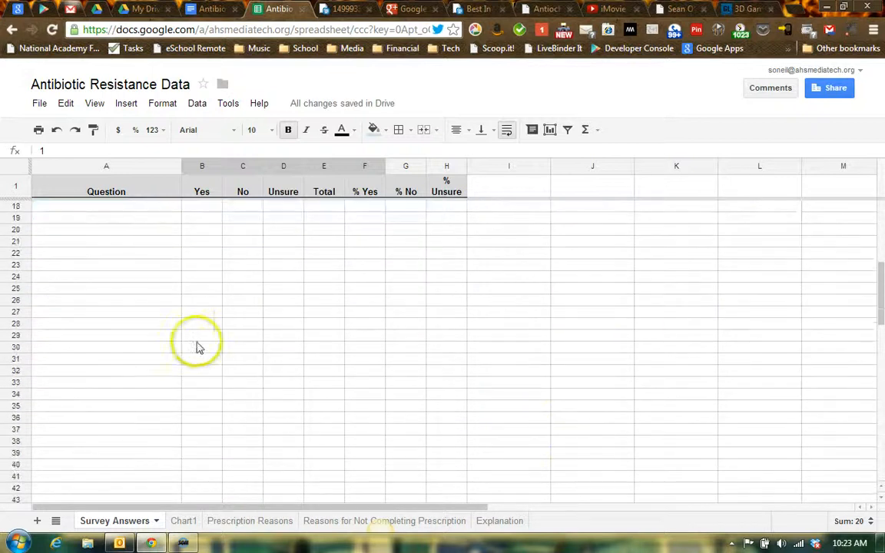
scroll(442, 343, "up", 5)
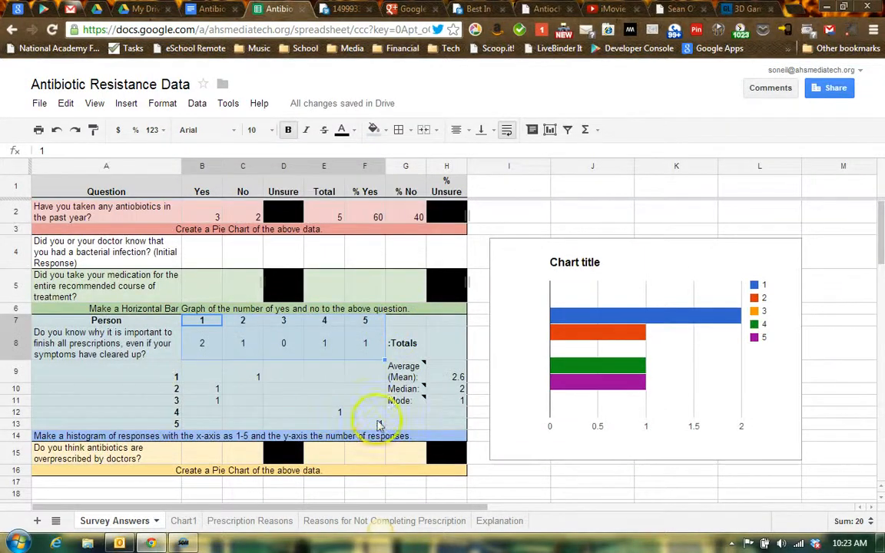